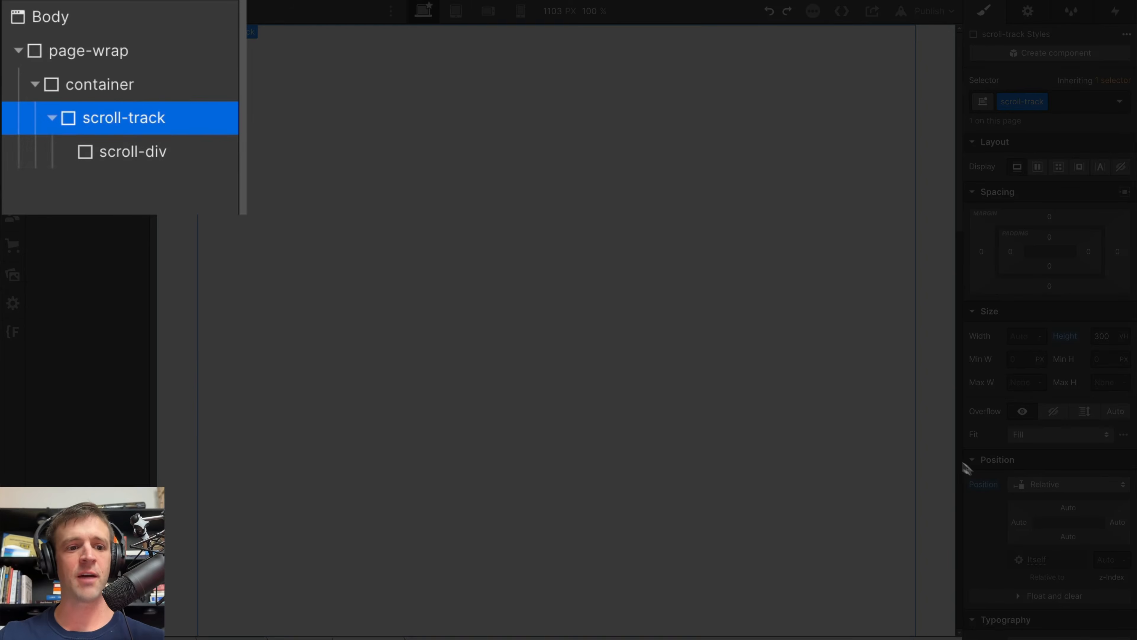
# Step: Check the scroll-div's flex layout, minimum height and sticky positioning, and insert the grid inside it
pyautogui.click(127, 123)
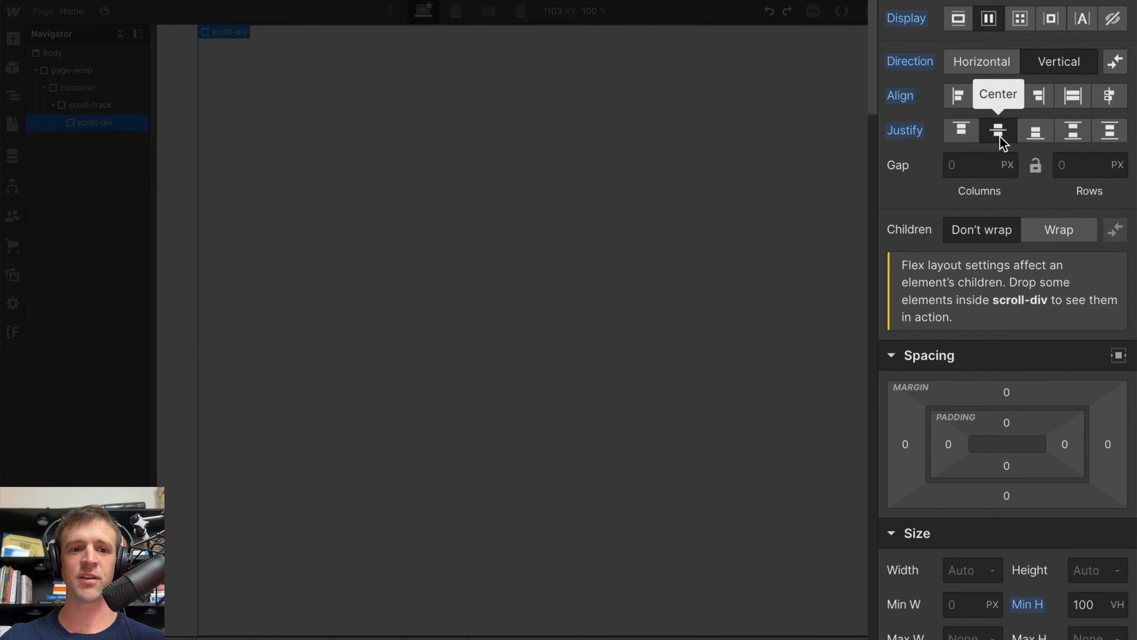
pyautogui.scroll(-3, 1016, 247)
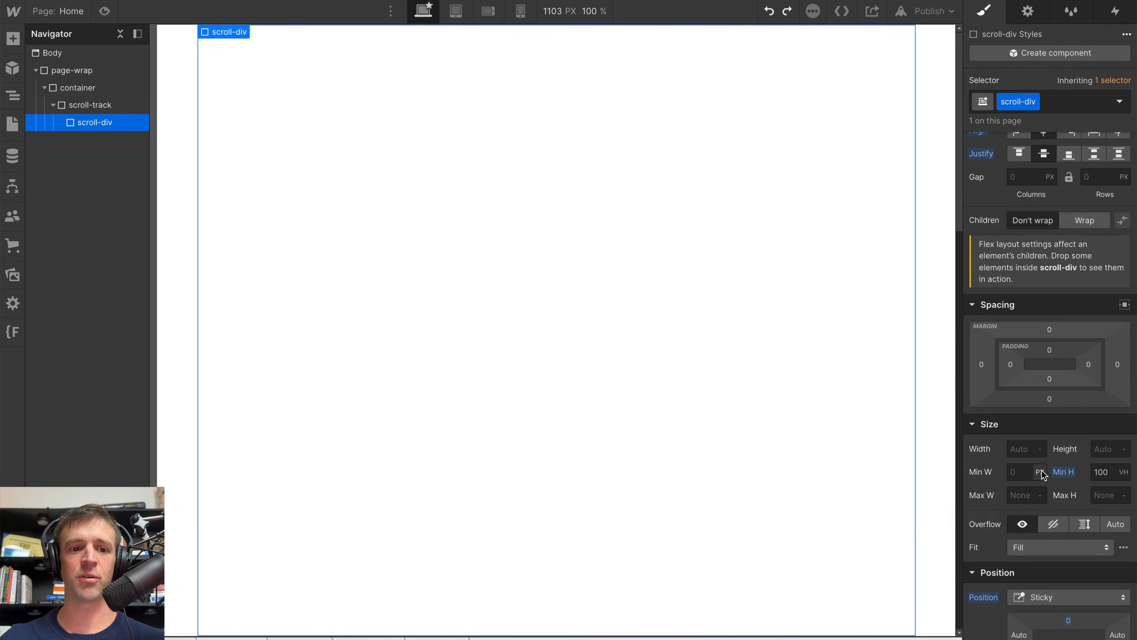
pyautogui.scroll(-4, 1037, 468)
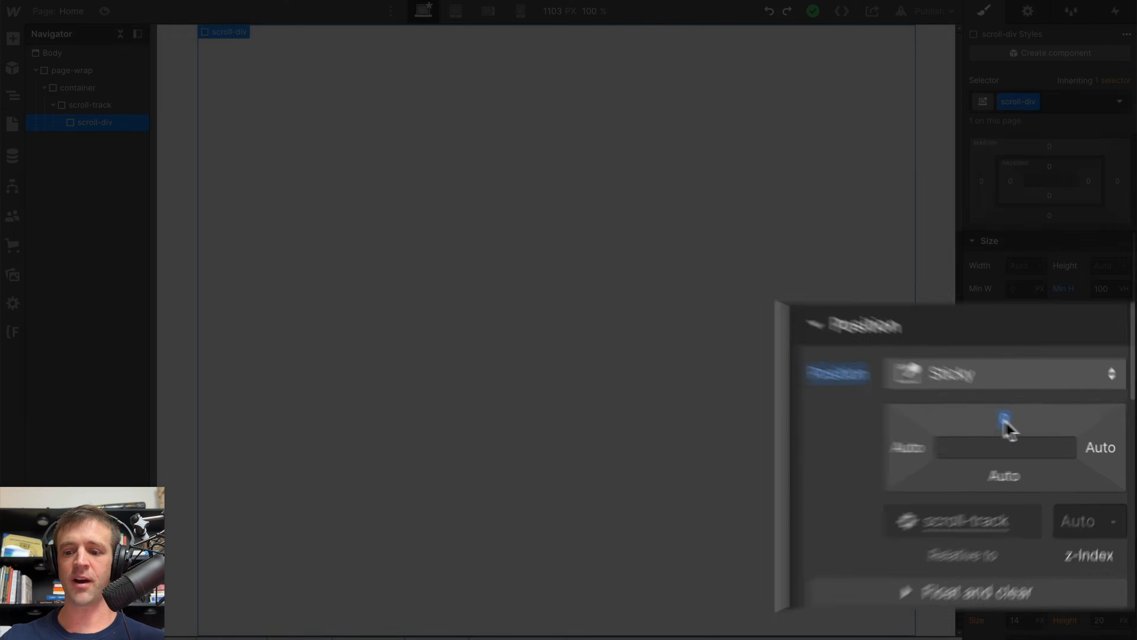
pyautogui.scroll(5, 1068, 437)
pyautogui.hotkey('ctrl', 'v')
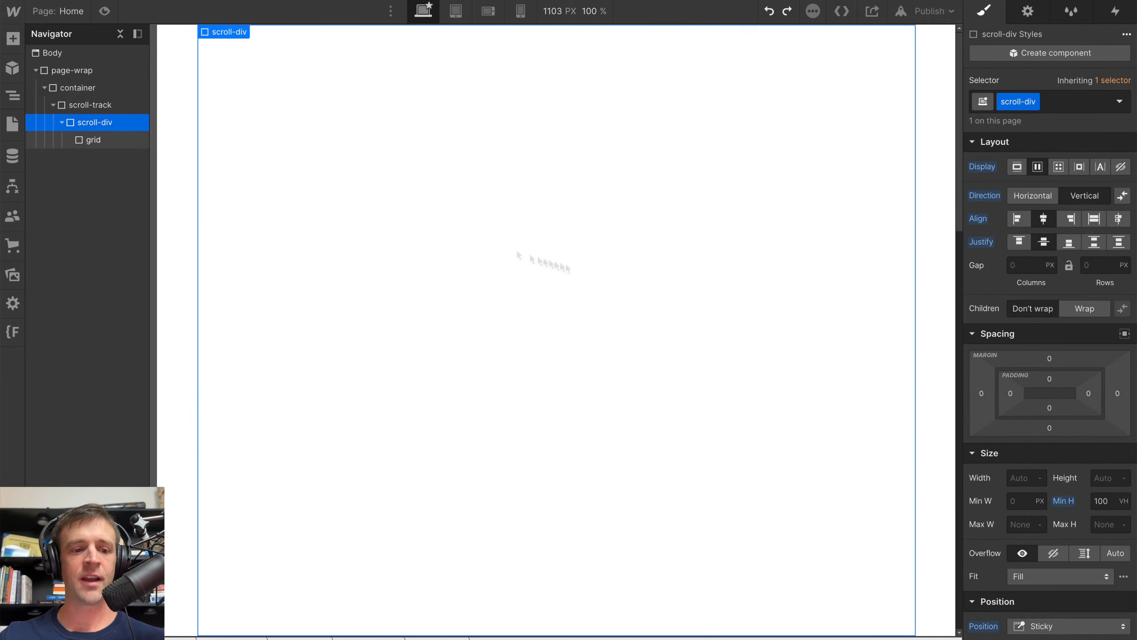
# Step: Examine the grid's column and row tracks, gaps, and its alignment and distribution settings
pyautogui.click(100, 141)
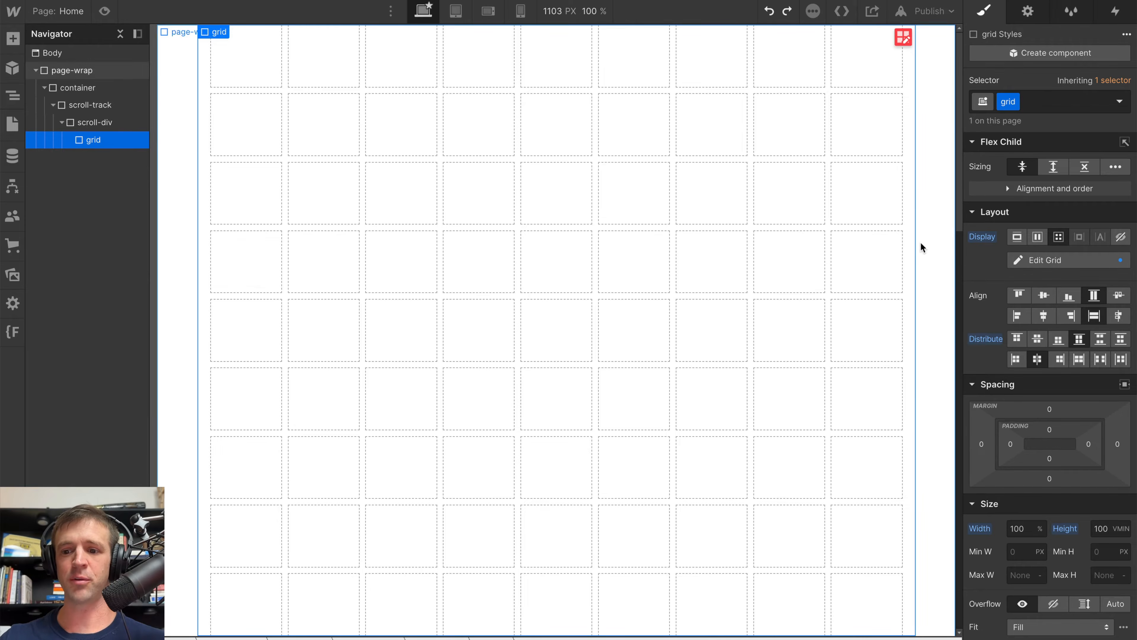
pyautogui.click(1045, 261)
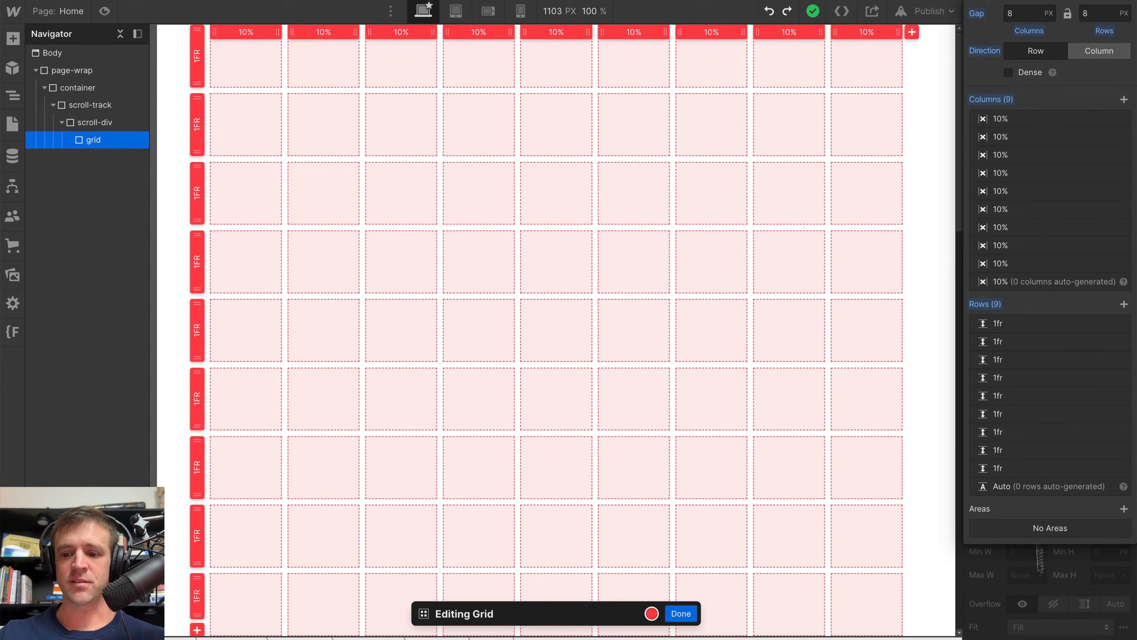
pyautogui.click(1038, 578)
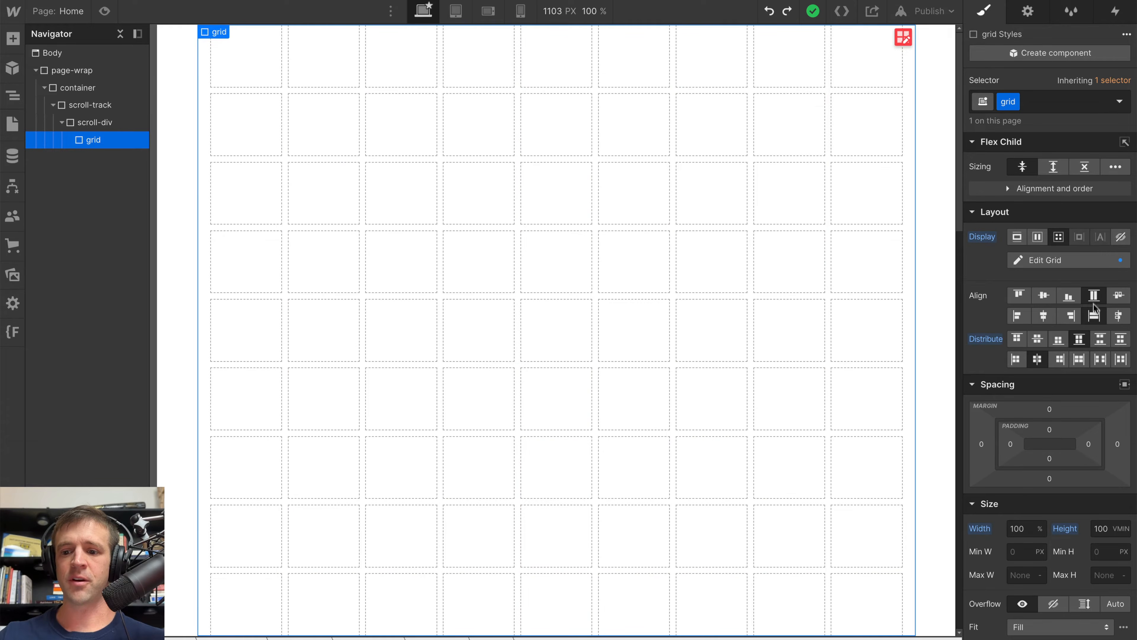
pyautogui.click(1034, 361)
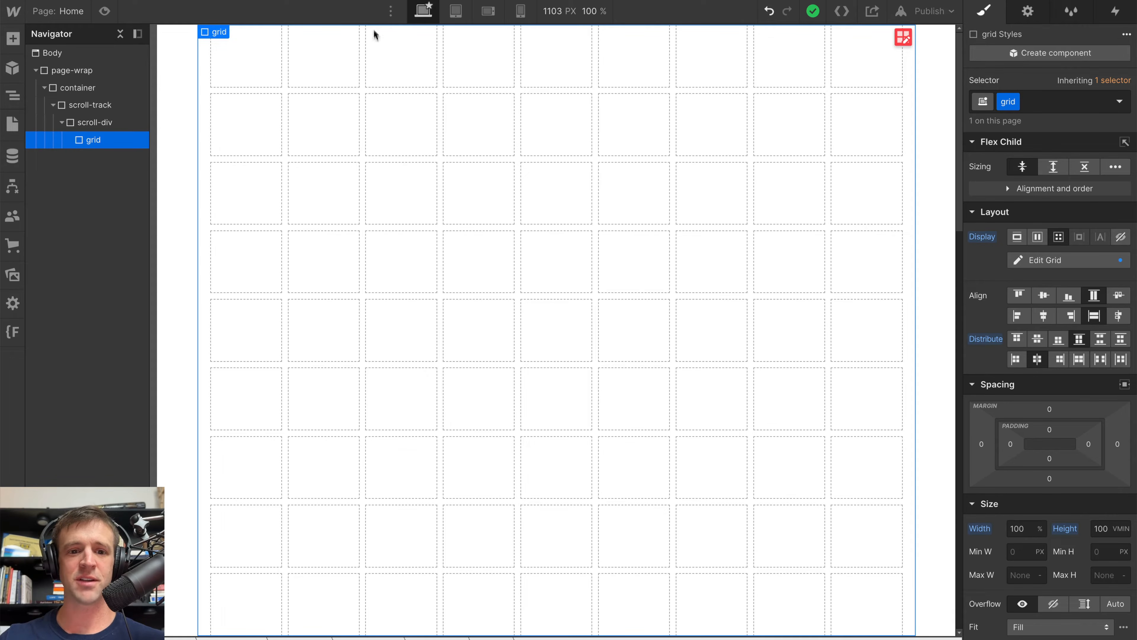
# Step: Preview the empty grid page at a narrower canvas width and return to editing
pyautogui.click(104, 10)
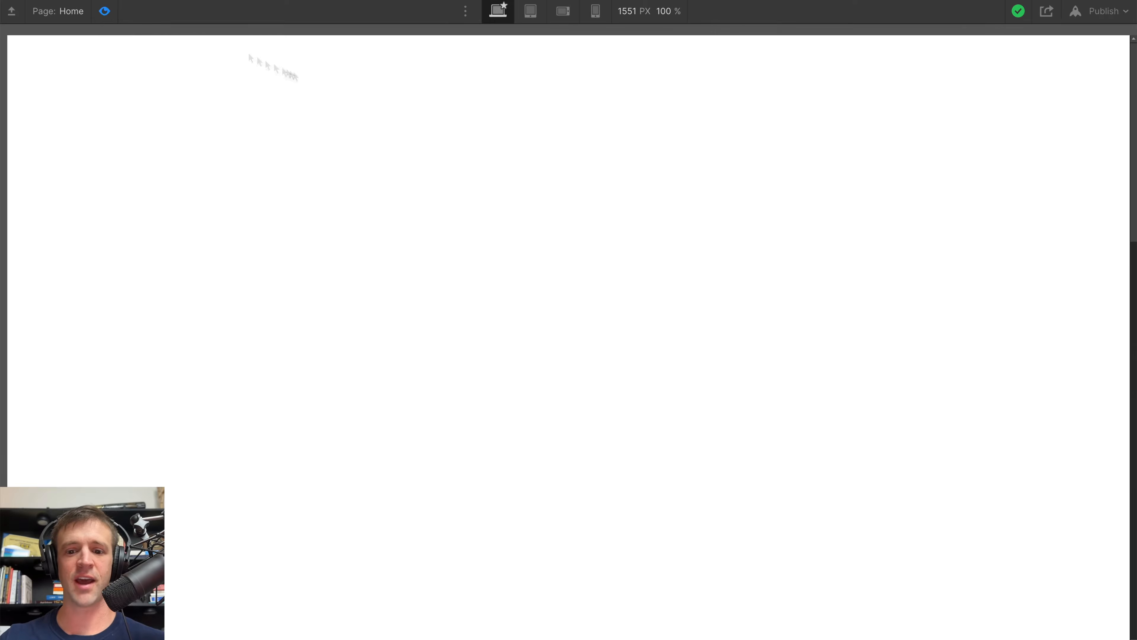
pyautogui.moveTo(1131, 314); pyautogui.dragTo(1061, 323)
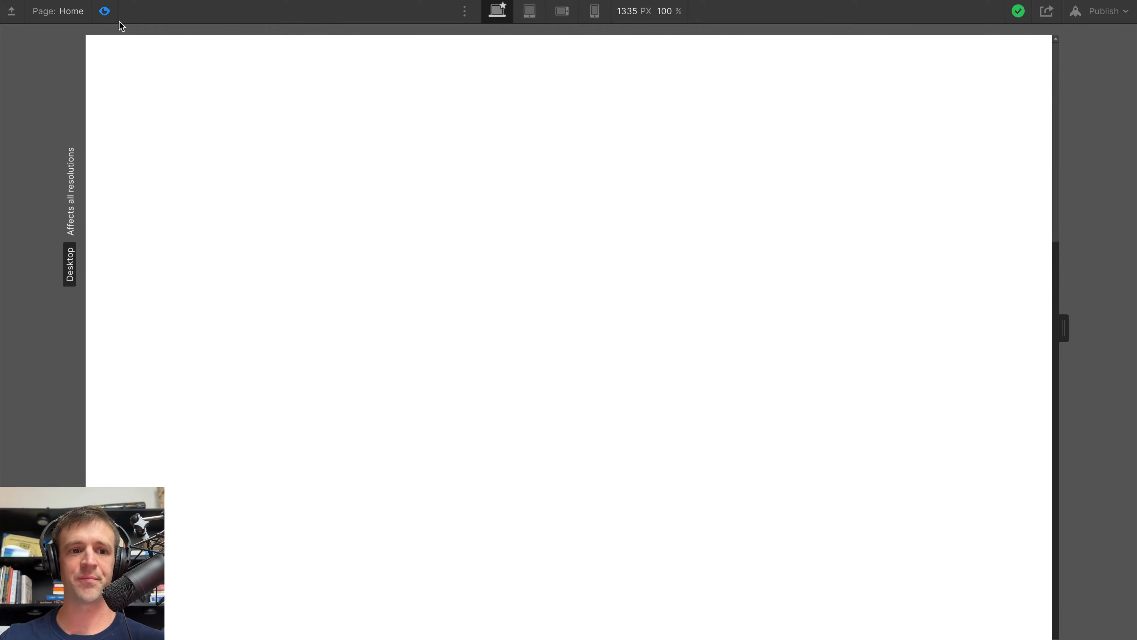
pyautogui.click(106, 11)
# Step: Add a div block to the grid and stretch it across all nine columns and rows
pyautogui.click(13, 42)
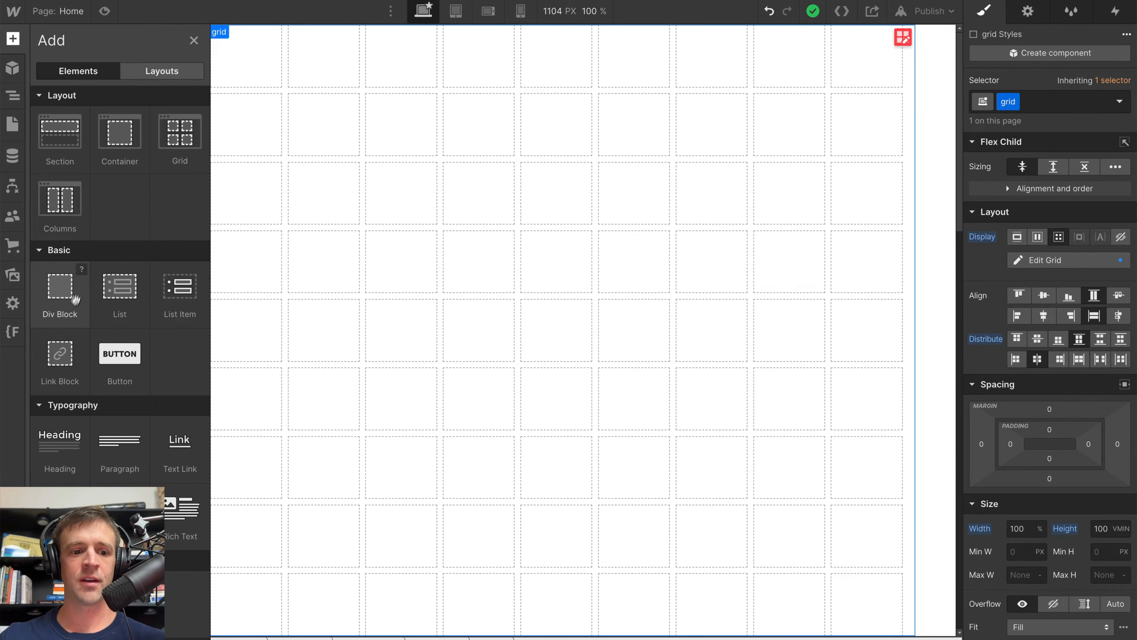
pyautogui.click(63, 297)
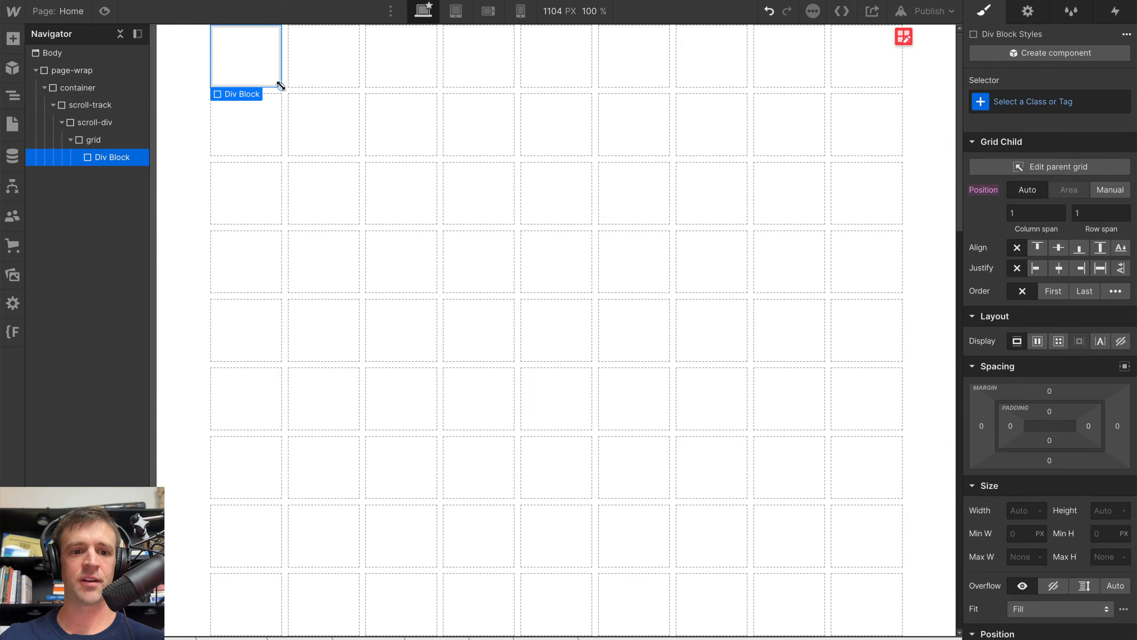
pyautogui.moveTo(279, 84); pyautogui.dragTo(900, 627)
# Step: Give the div block a red background color and move the selection to page-wrap
pyautogui.scroll(-5, 1057, 511)
pyautogui.scroll(-5, 1058, 511)
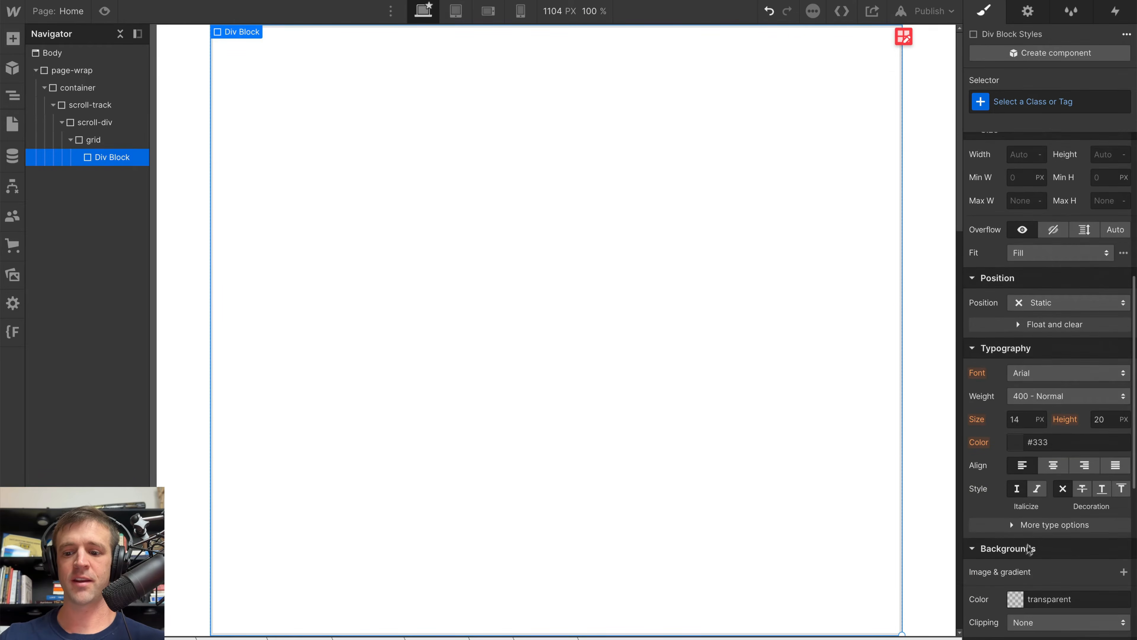
pyautogui.click(1015, 616)
pyautogui.moveTo(1032, 425); pyautogui.dragTo(1133, 346)
pyautogui.click(72, 69)
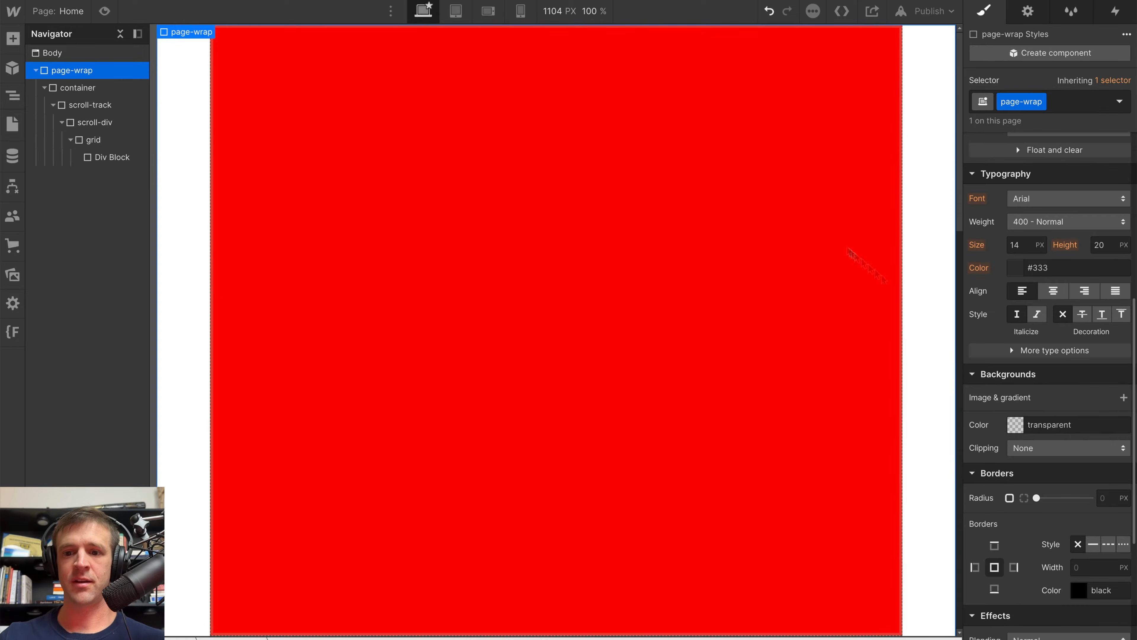
# Step: Preview how the red area responds to a narrower canvas, and undo the div block's creation and styling
pyautogui.click(104, 11)
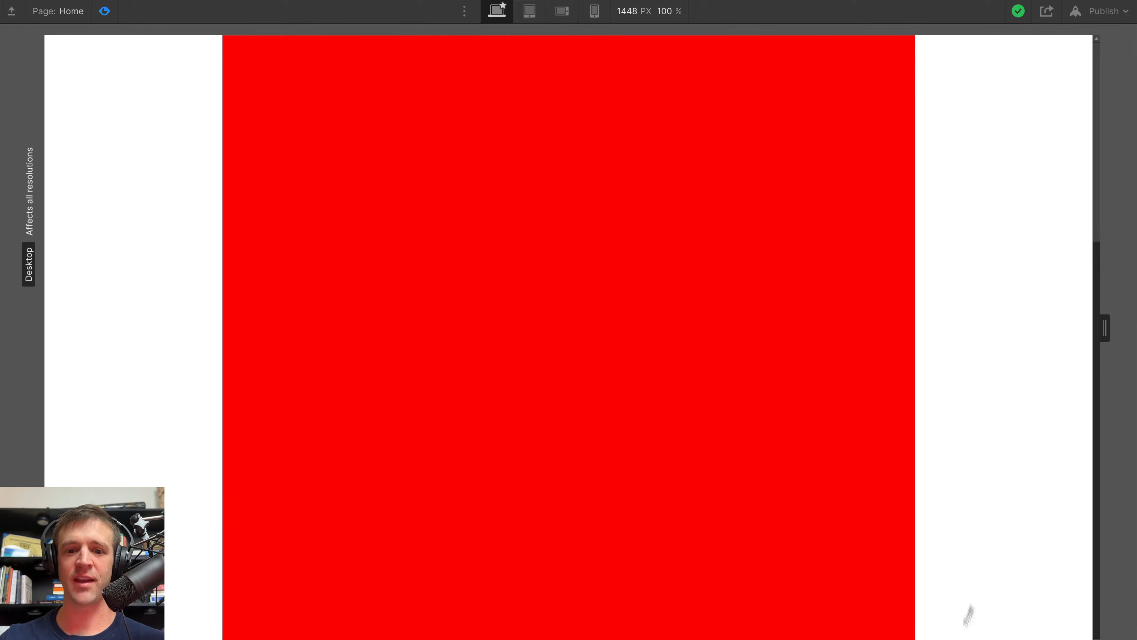
pyautogui.moveTo(1105, 328); pyautogui.dragTo(981, 332)
pyautogui.press('super+z')
pyautogui.press('super+z')
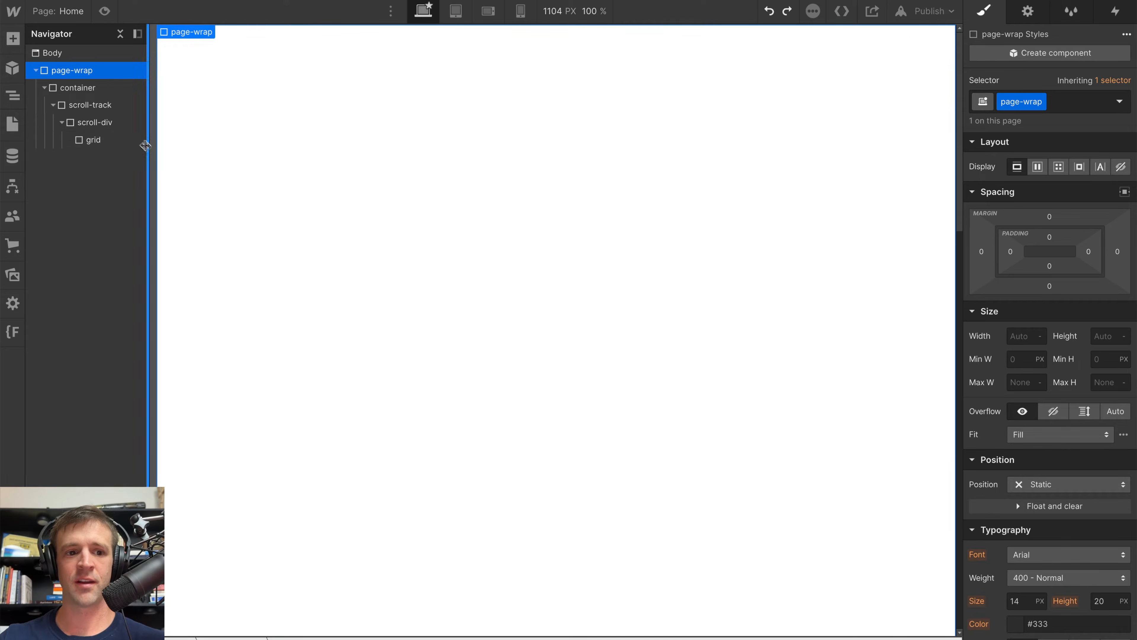
# Step: Insert the rounded block into the grid, occupying columns 4 to 6 and rows 4 to 6
pyautogui.click(118, 141)
pyautogui.scroll(-2, 1098, 307)
pyautogui.scroll(-5, 1098, 307)
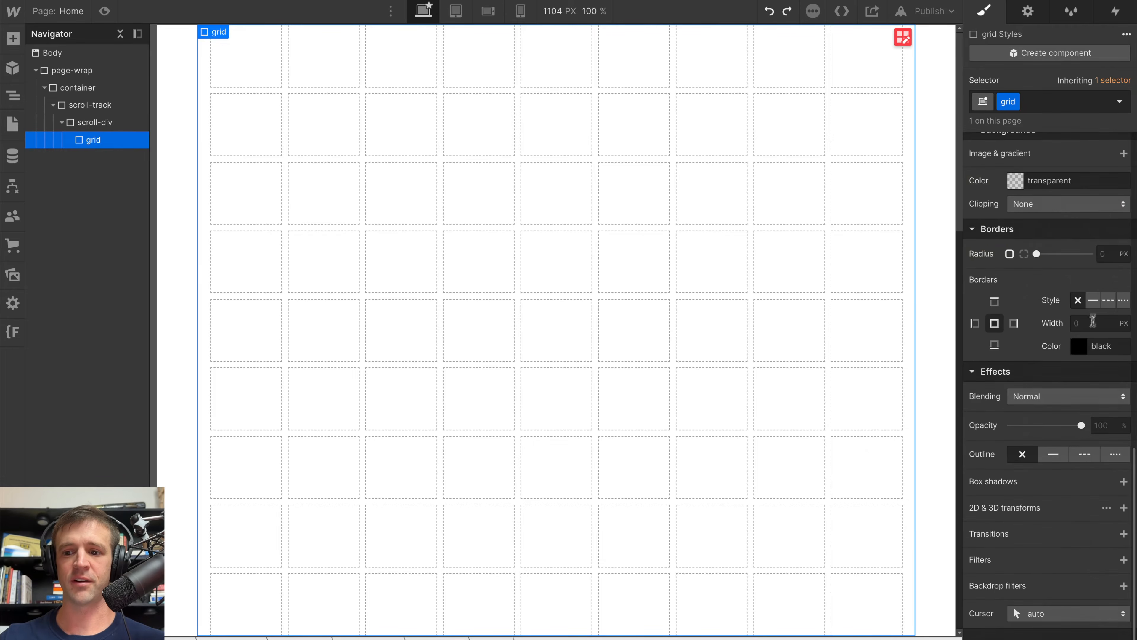
pyautogui.scroll(6, 1082, 343)
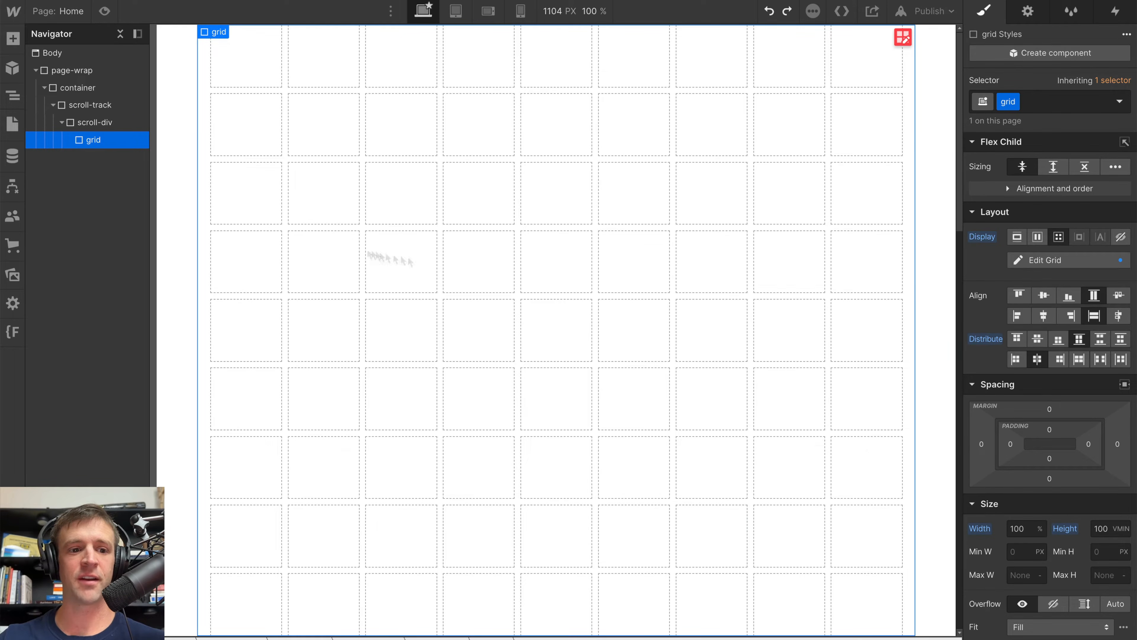
pyautogui.hotkey('ctrl', 'v')
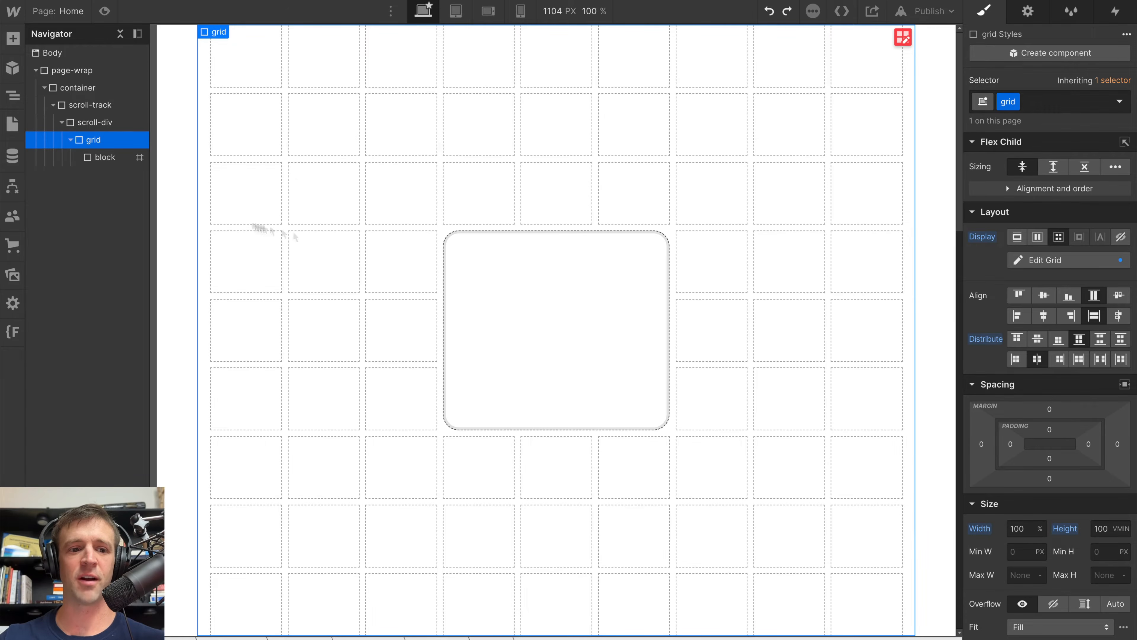
# Step: Examine the block's manual grid placement, overflow, position and border radius settings
pyautogui.click(103, 158)
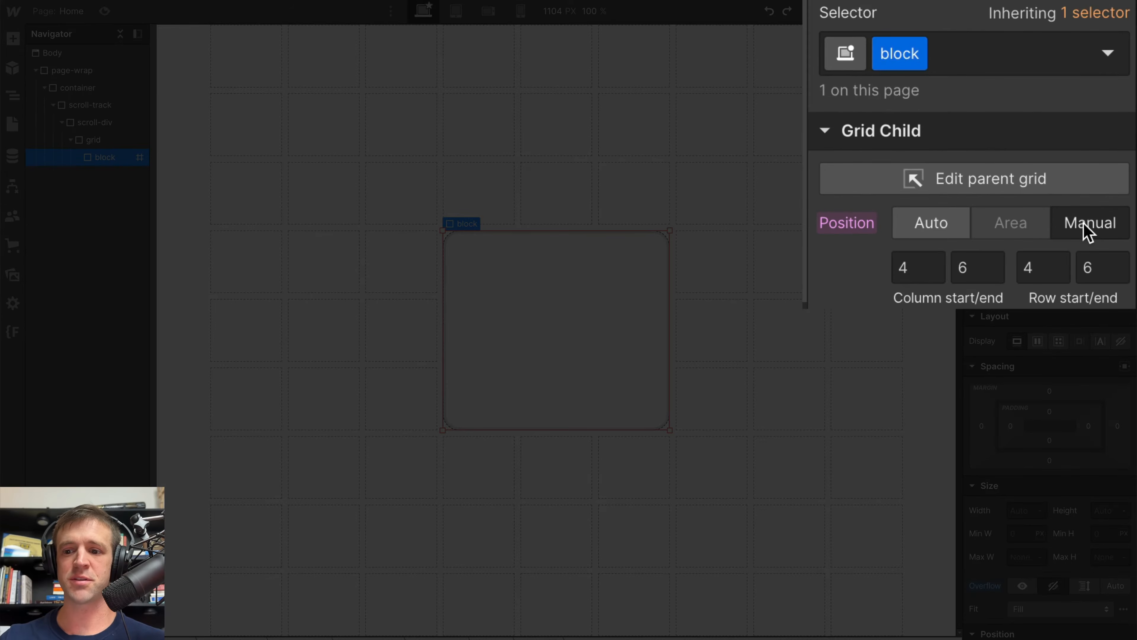
pyautogui.click(920, 268)
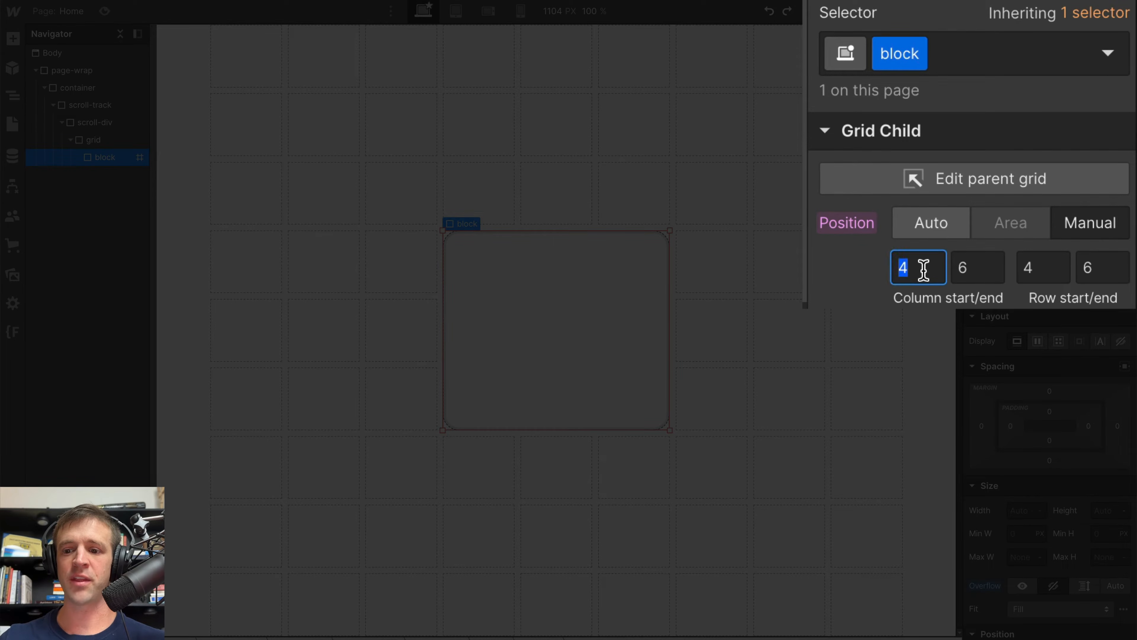
pyautogui.click(971, 273)
pyautogui.click(1045, 269)
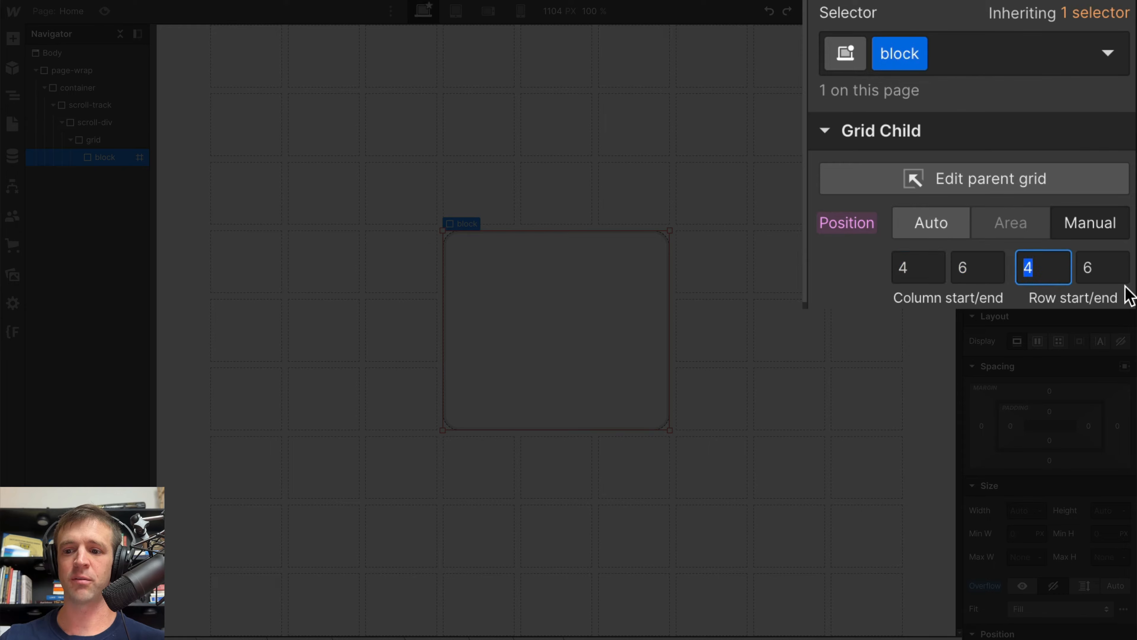
pyautogui.click(1110, 269)
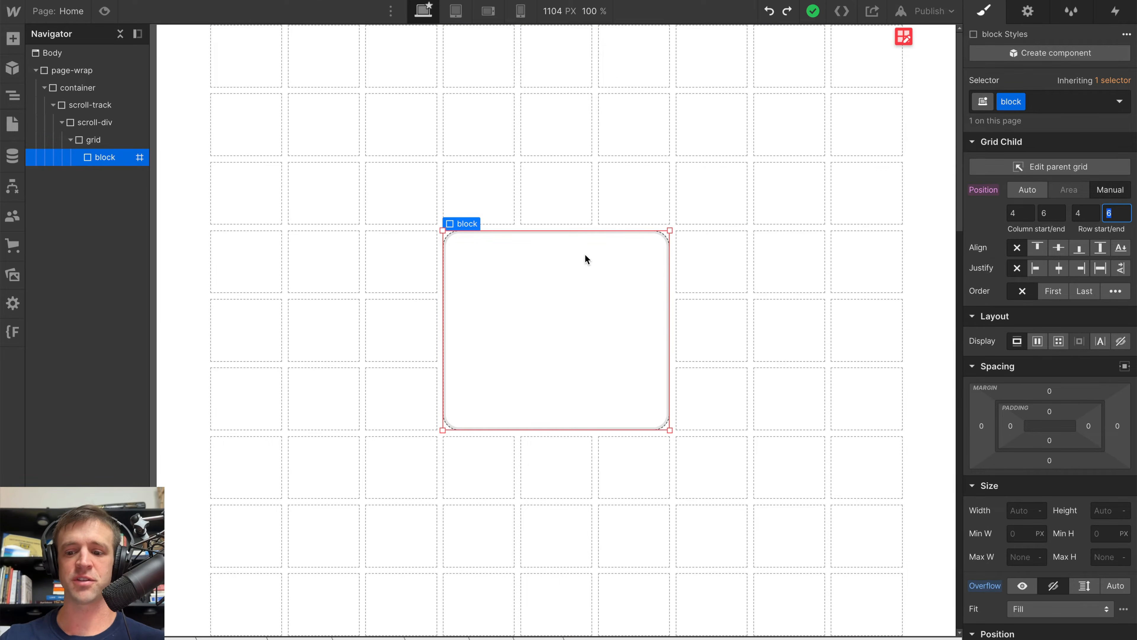
pyautogui.scroll(-1, 1016, 445)
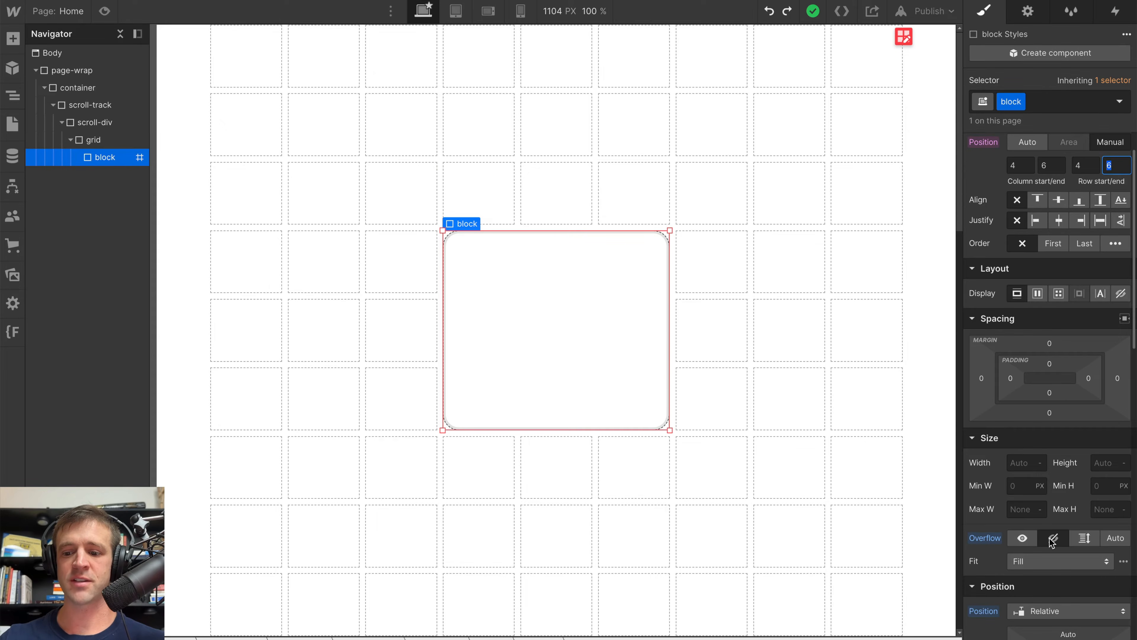
pyautogui.scroll(-5, 1059, 478)
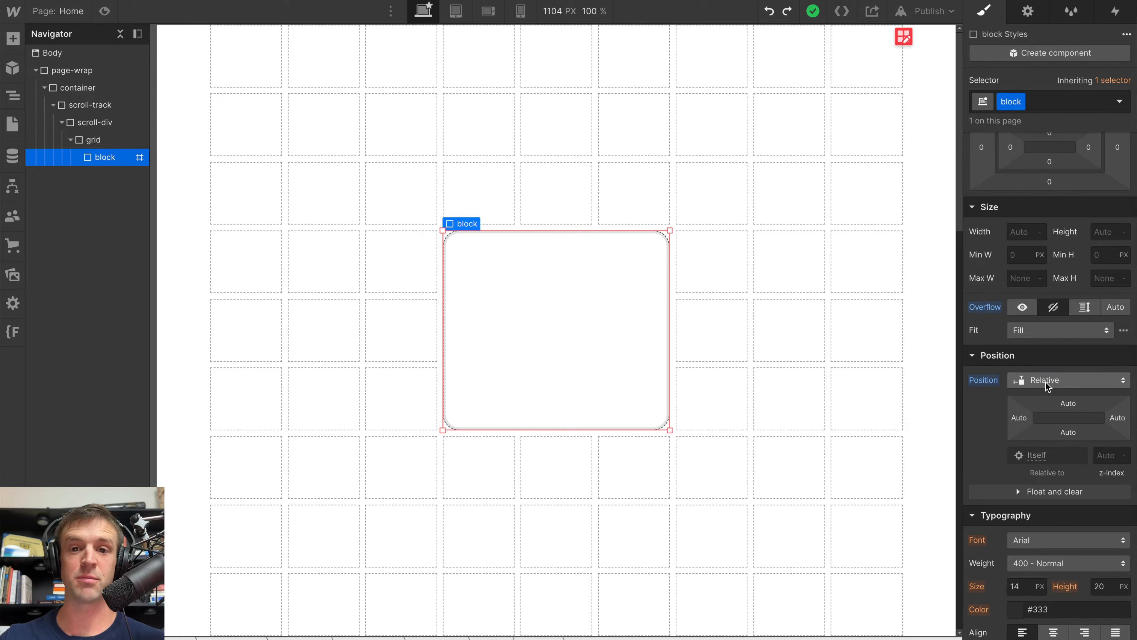
pyautogui.scroll(-13, 1046, 386)
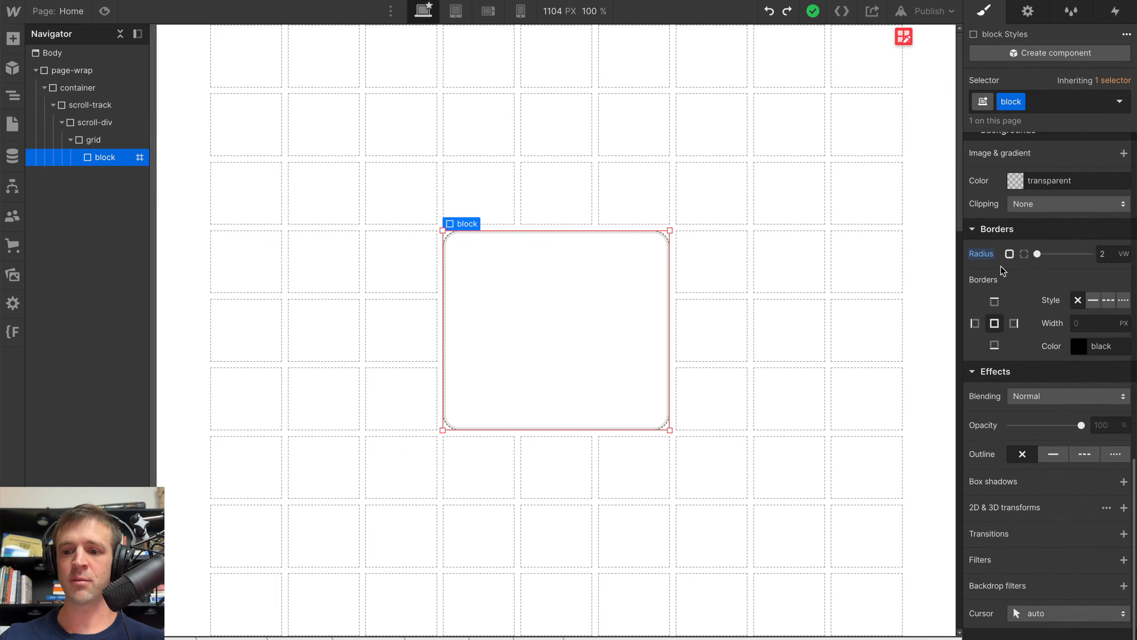
# Step: Place the video inside the center block and select it
pyautogui.scroll(15, 1052, 269)
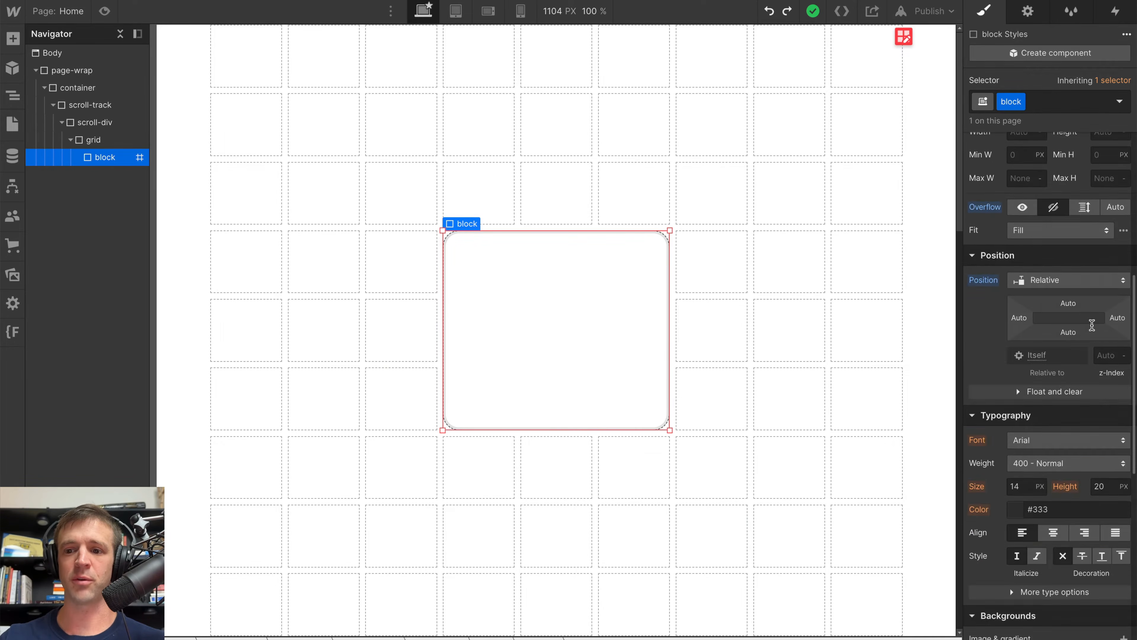
pyautogui.hotkey('ctrl', 'z')
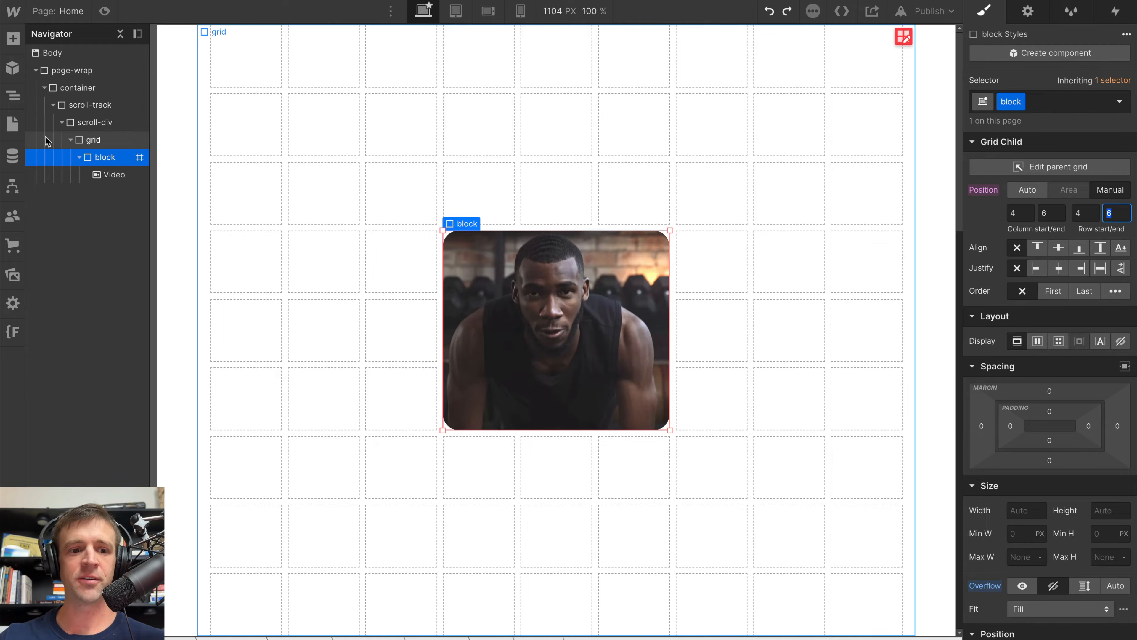
pyautogui.click(108, 178)
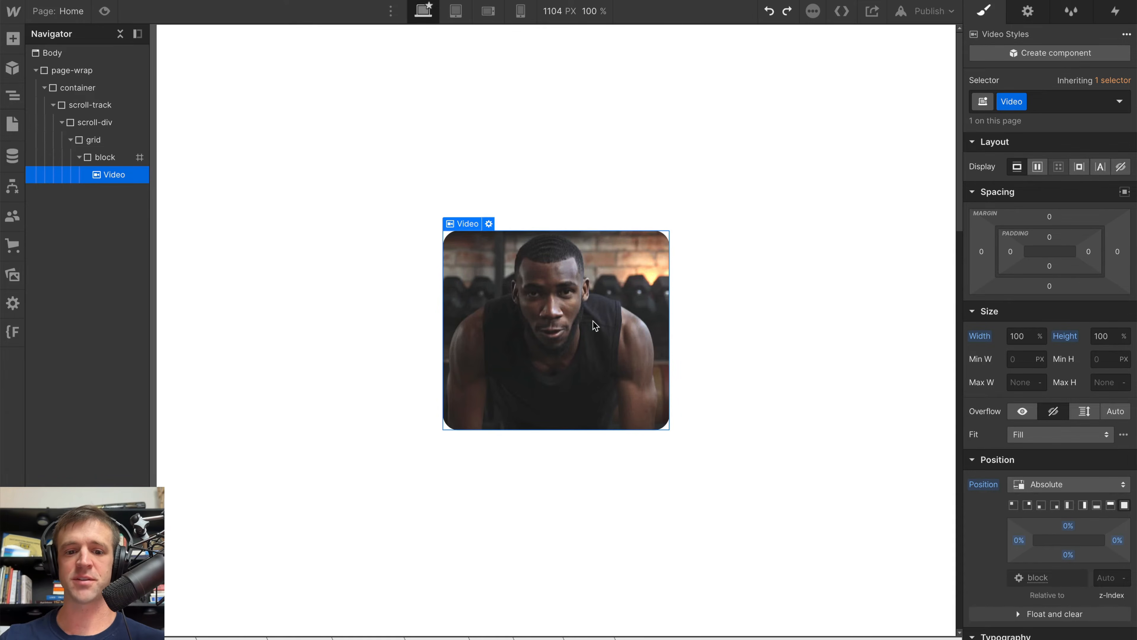
# Step: Try the Cover fit on the video and undo the fit change
pyautogui.click(1043, 436)
pyautogui.click(1038, 472)
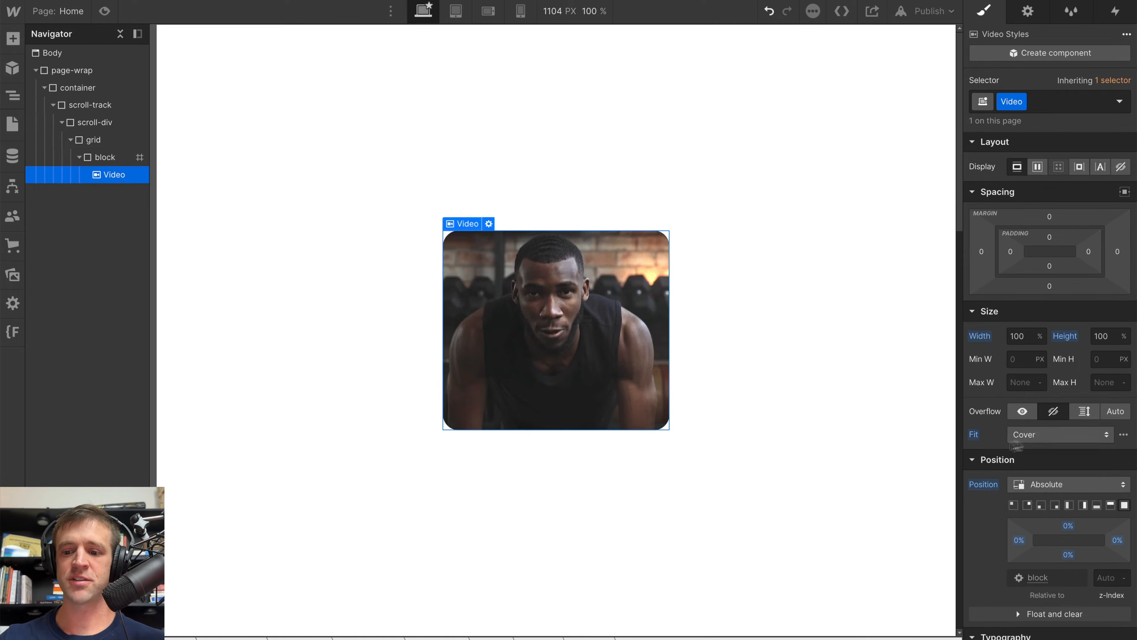
pyautogui.press('super+z')
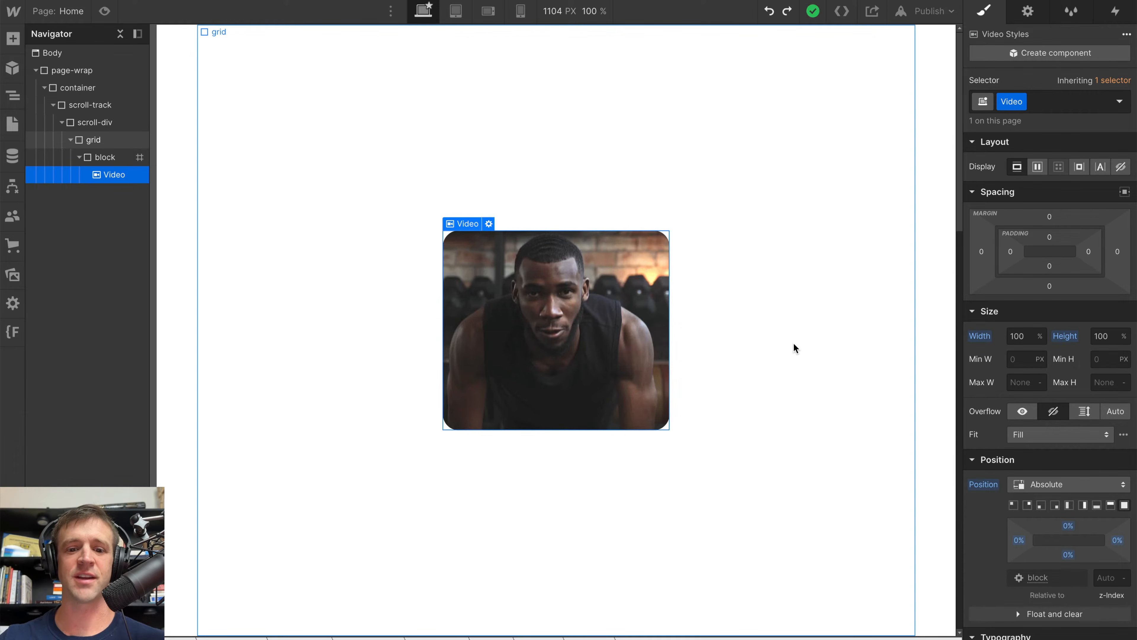
# Step: Add eight more video blocks to the grid around the center block
pyautogui.click(105, 157)
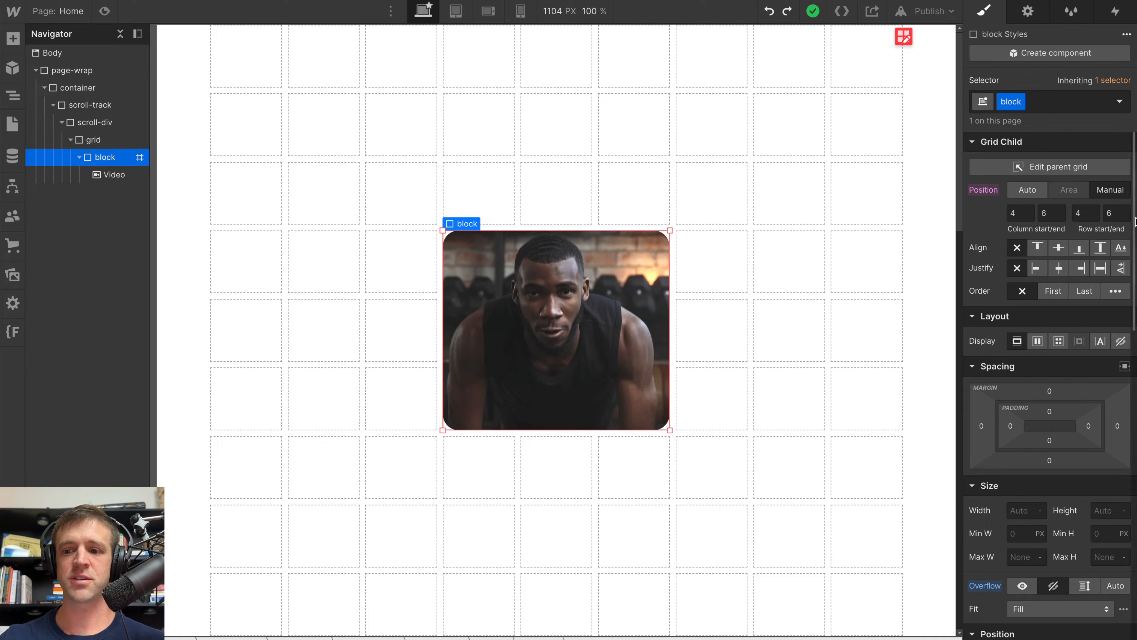
pyautogui.hotkey('ctrl', 'v')
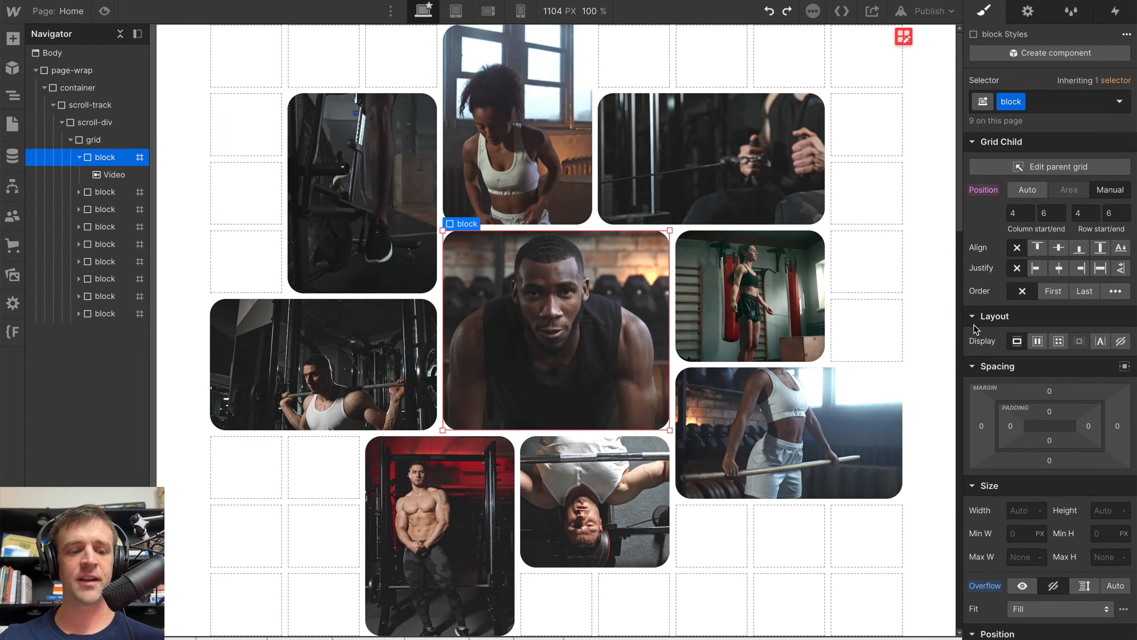
# Step: Add a second container holding a 100vh div with the heading "fin" after the first container, and select that div
pyautogui.press('super+shift+z')
pyautogui.click(102, 324)
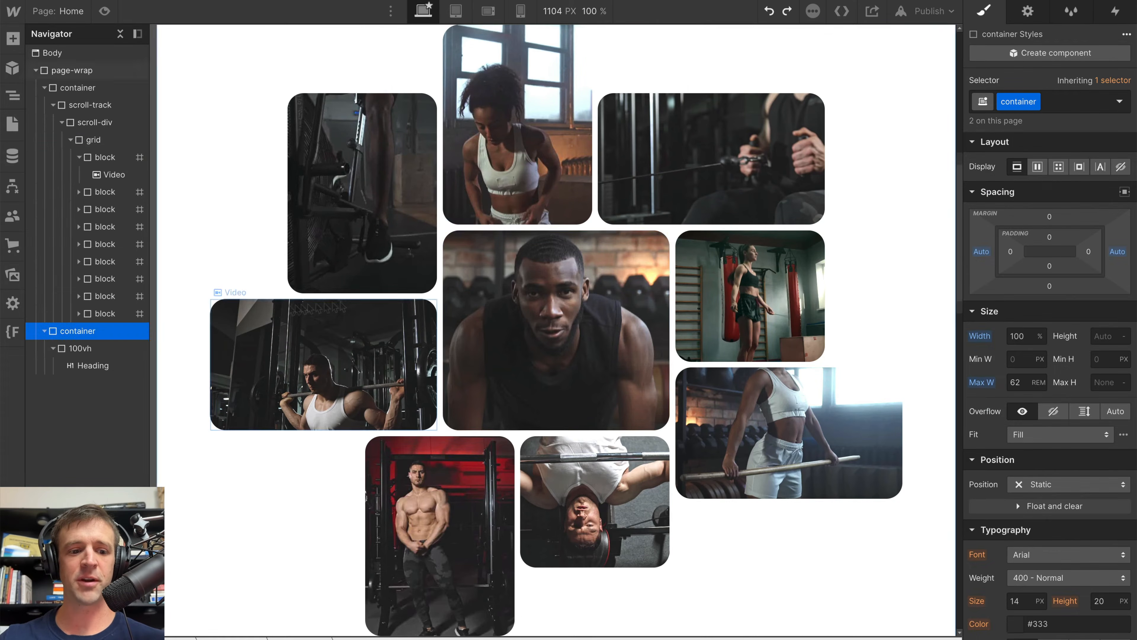
pyautogui.click(80, 348)
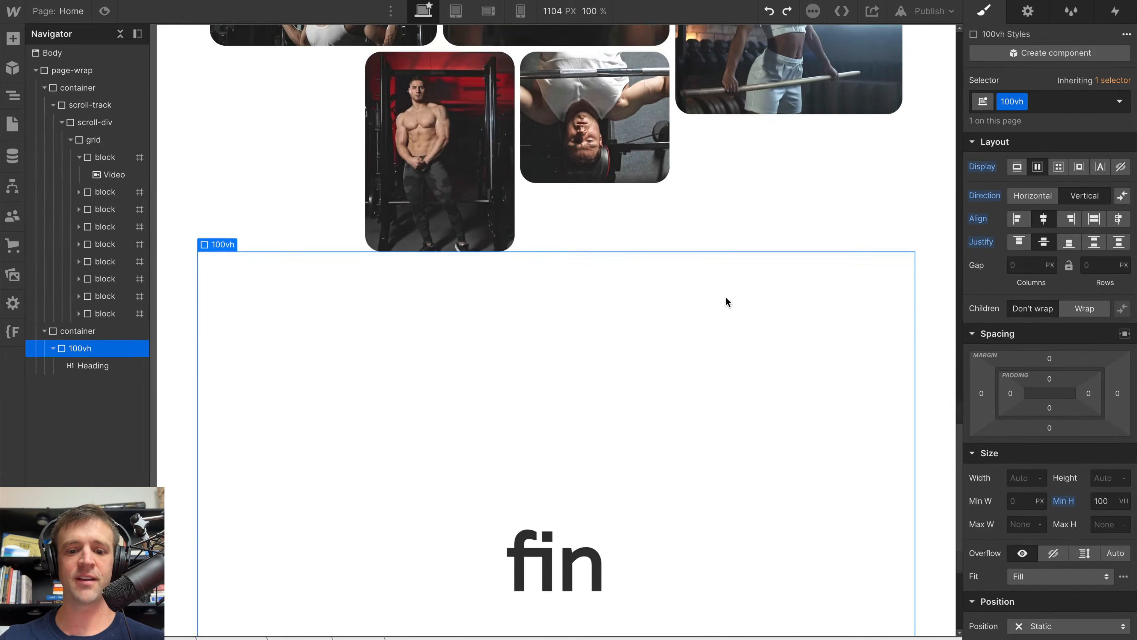
pyautogui.scroll(-3, 726, 301)
pyautogui.click(555, 443)
pyautogui.scroll(-3, 751, 308)
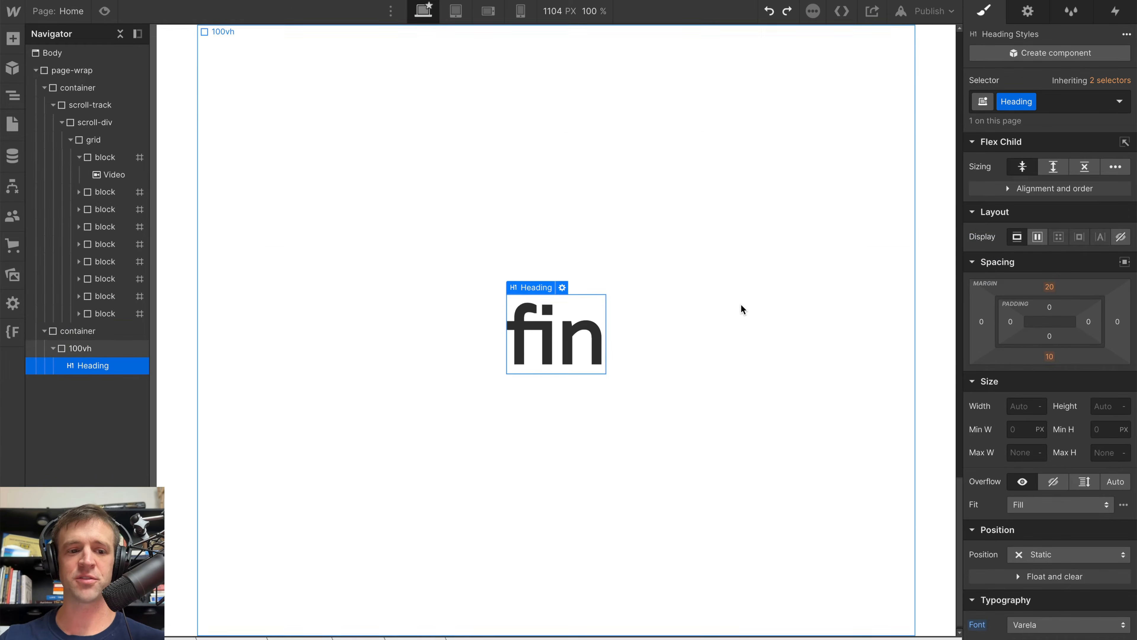
# Step: Give the scroll-track element a "While scrolling in view" trigger that plays a scroll animation
pyautogui.scroll(3, 741, 304)
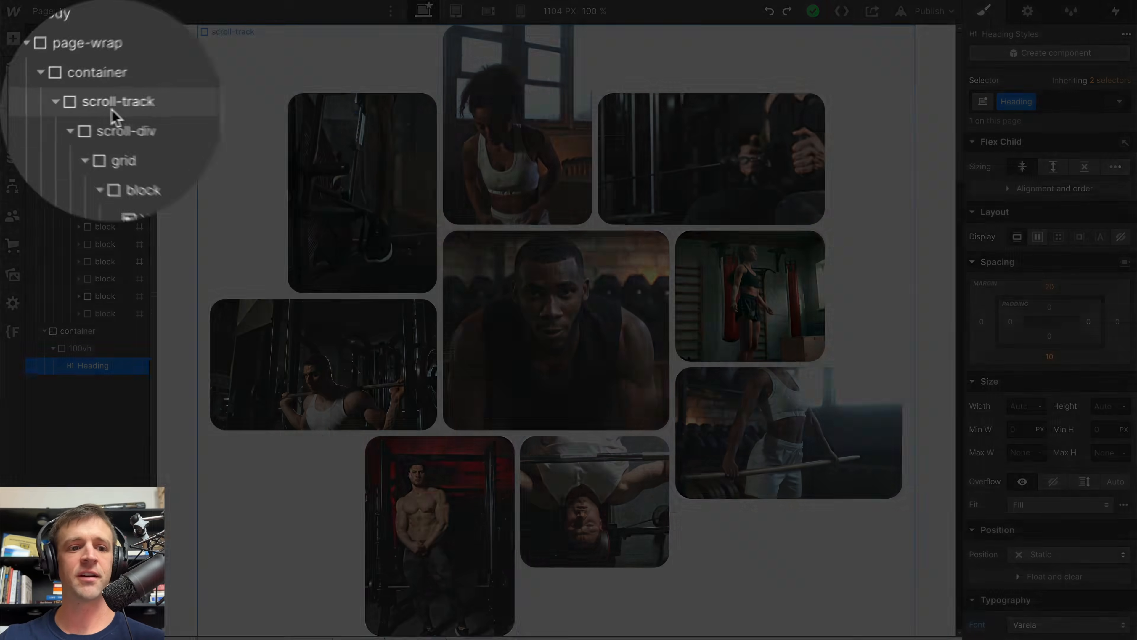
pyautogui.click(81, 107)
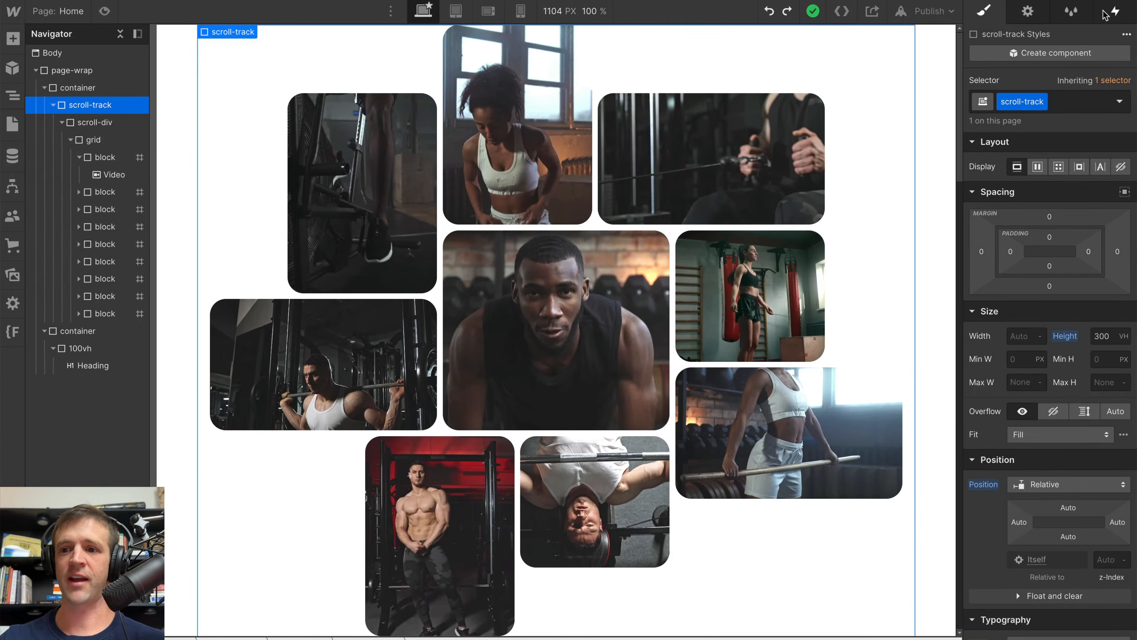
pyautogui.click(1105, 14)
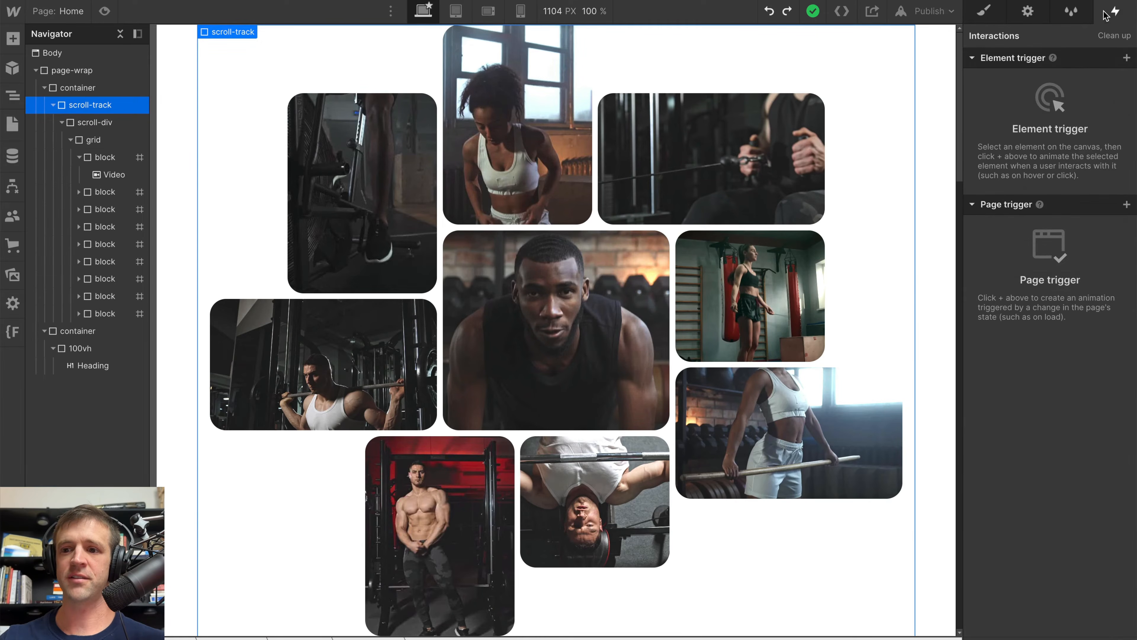
pyautogui.click(1126, 59)
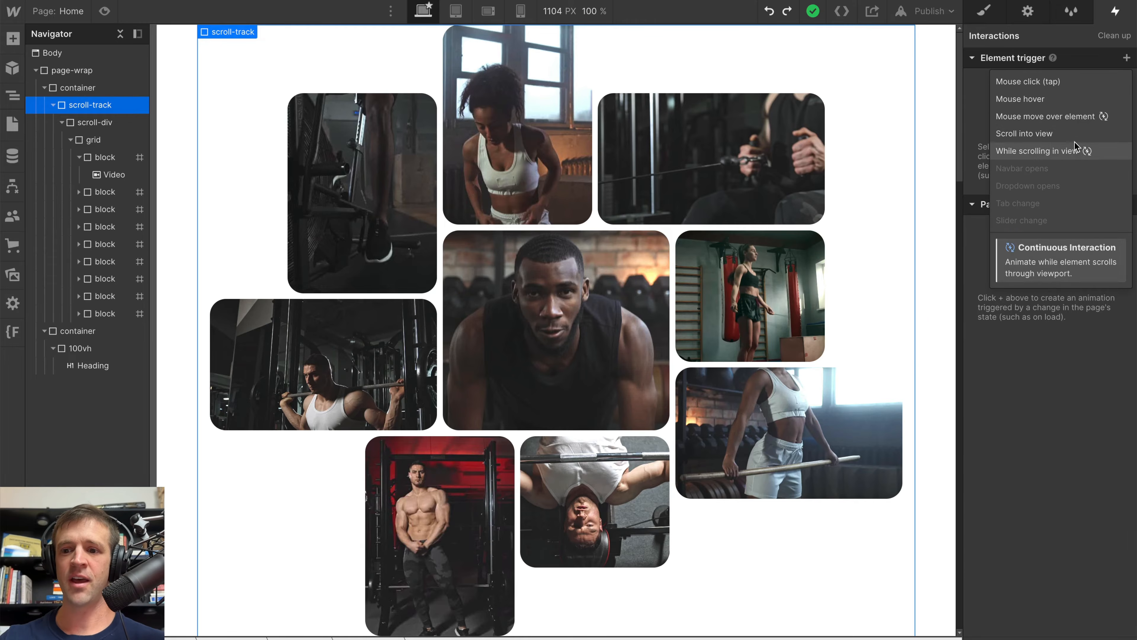
pyautogui.click(1076, 151)
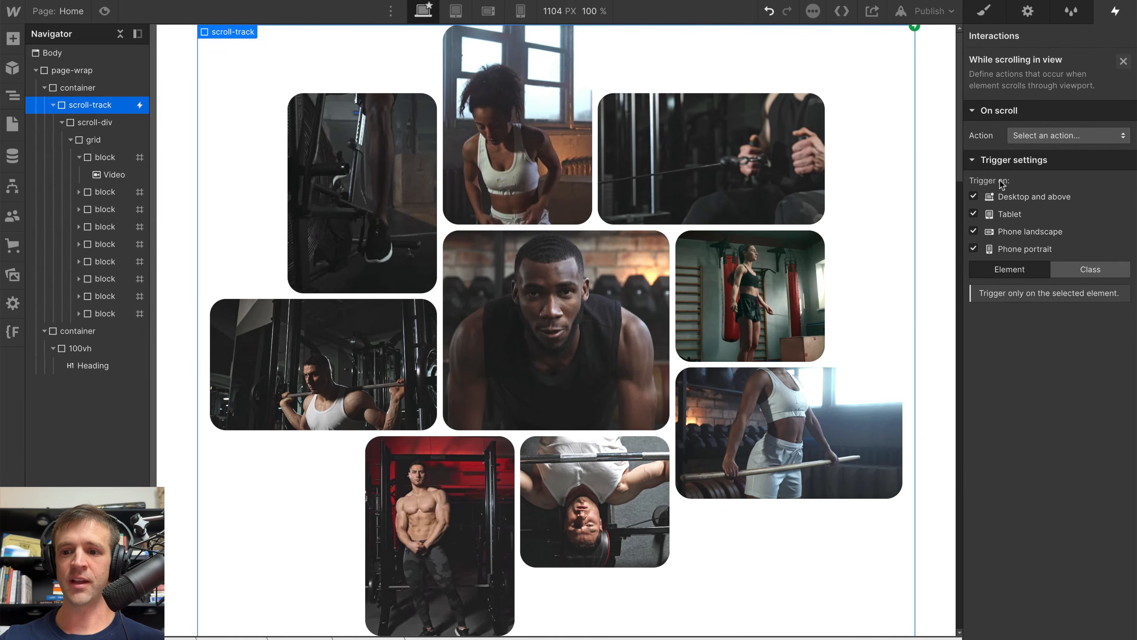
pyautogui.click(1038, 141)
pyautogui.click(1016, 169)
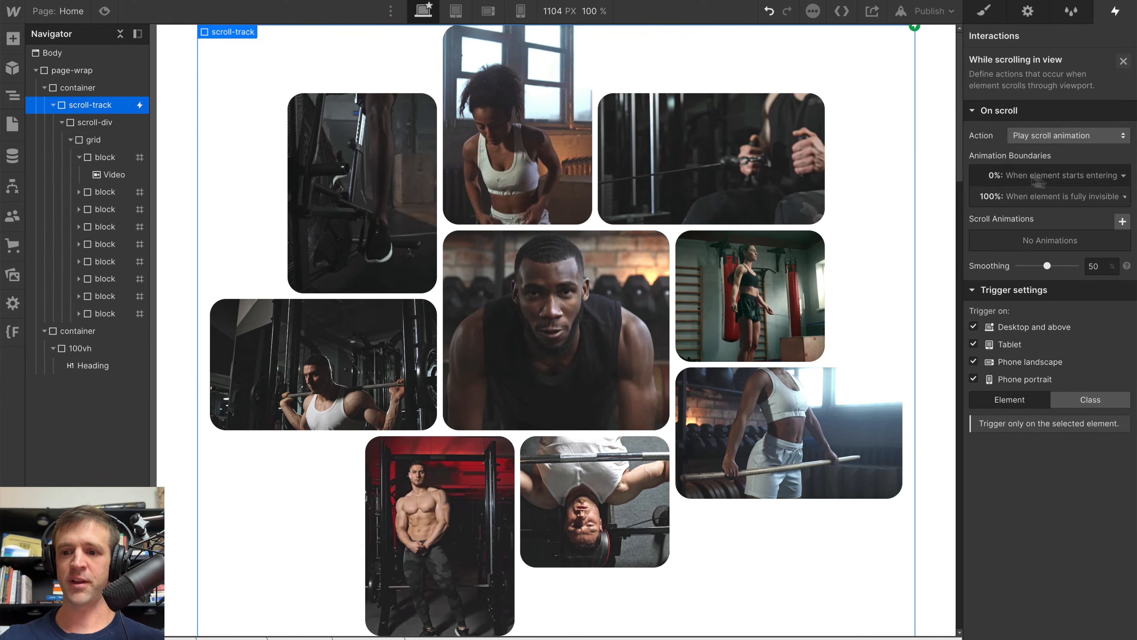
# Step: Create a new scroll animation for the trigger and name it "Grid Rotation"
pyautogui.click(1122, 221)
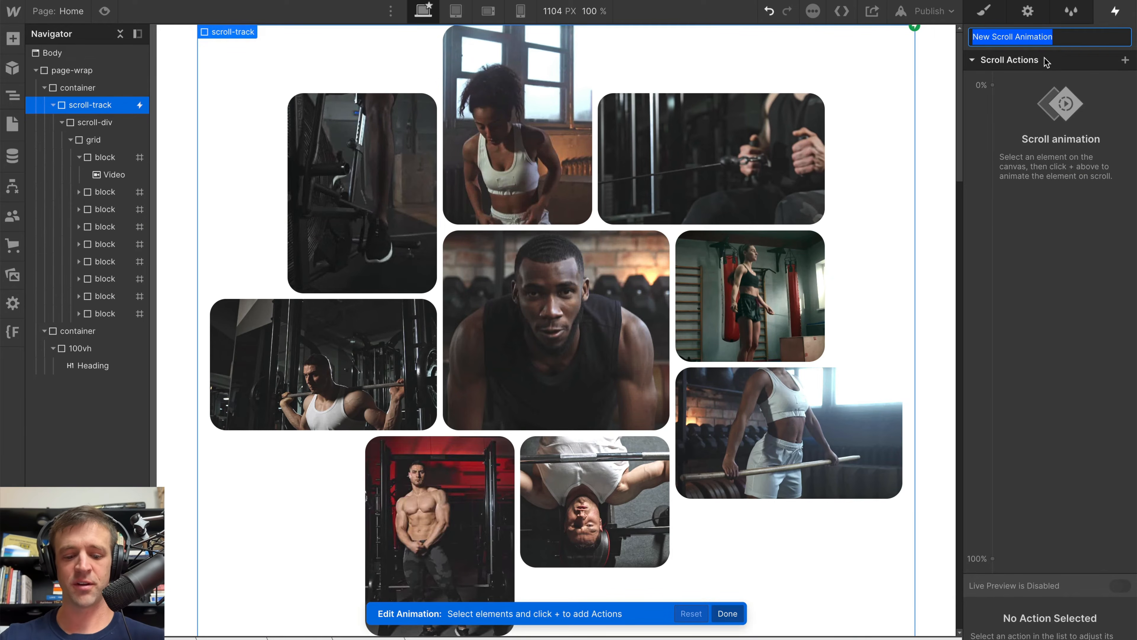
pyautogui.write('Grid Rot')
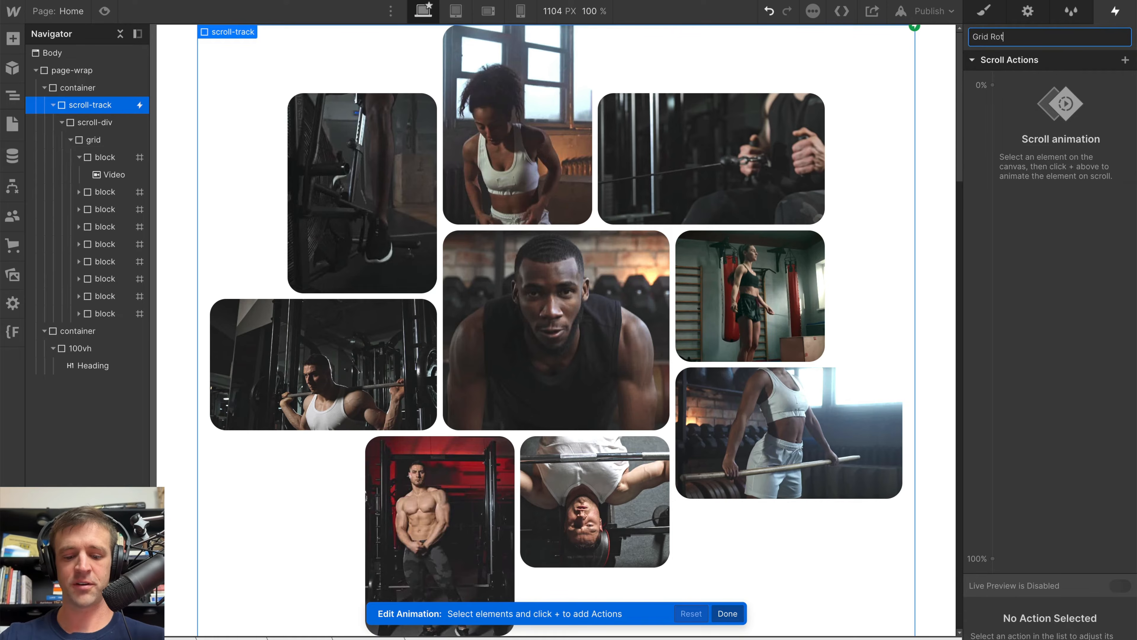
pyautogui.write('ation')
# Step: Add a Rotate action for the grid to the scroll animation, with Z rotation 0 degrees at 0% and 360 degrees at 100%
pyautogui.click(95, 122)
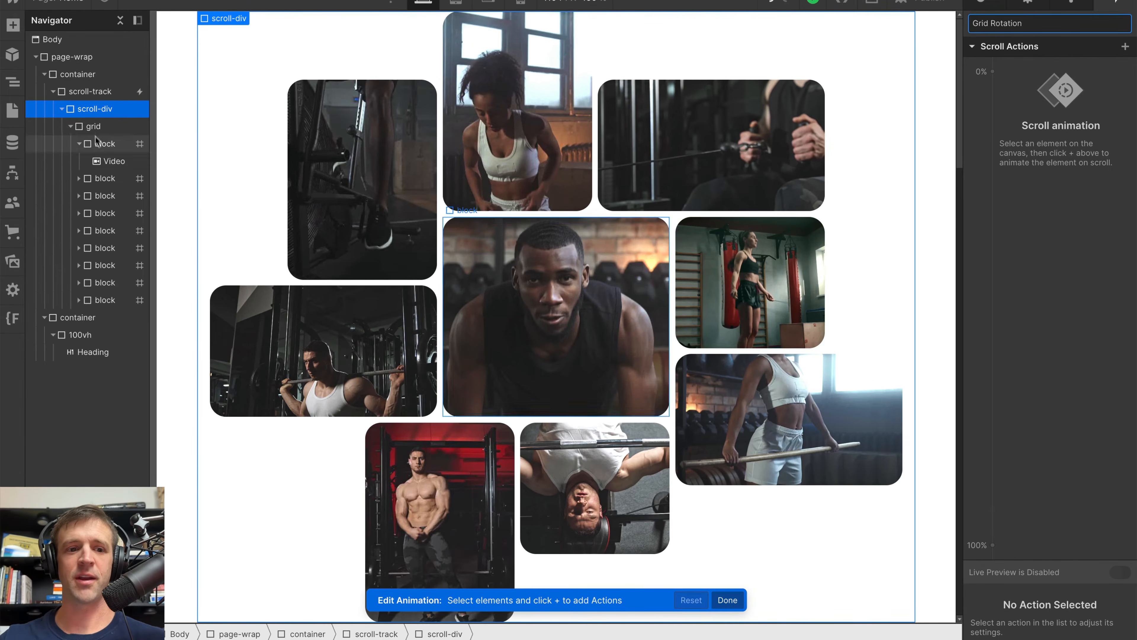
pyautogui.click(107, 126)
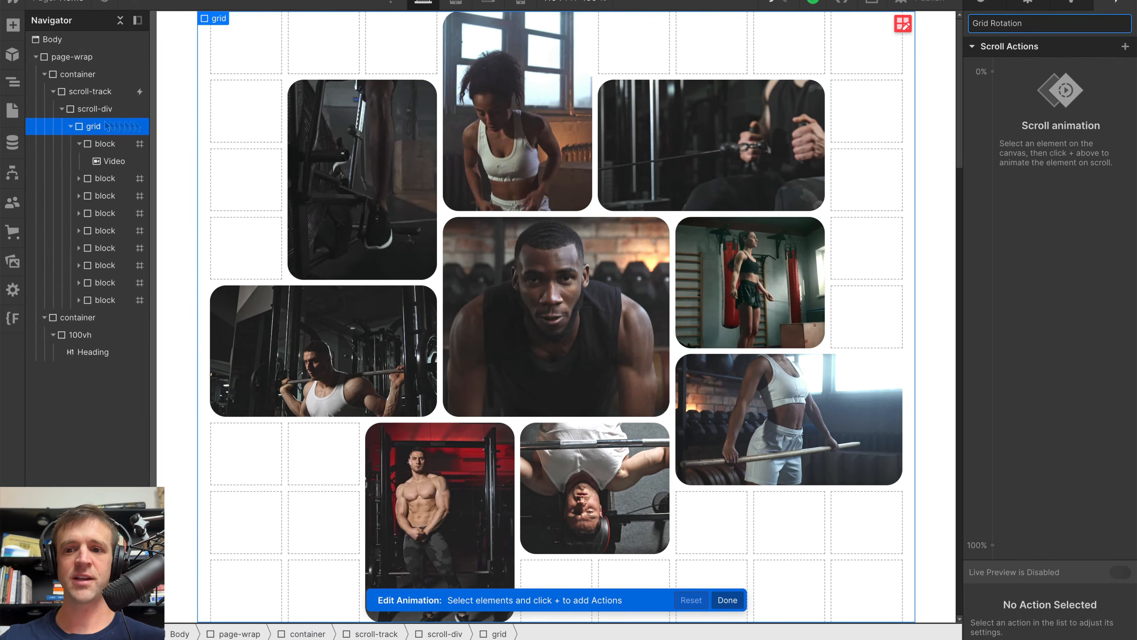
pyautogui.click(996, 73)
pyautogui.click(1024, 149)
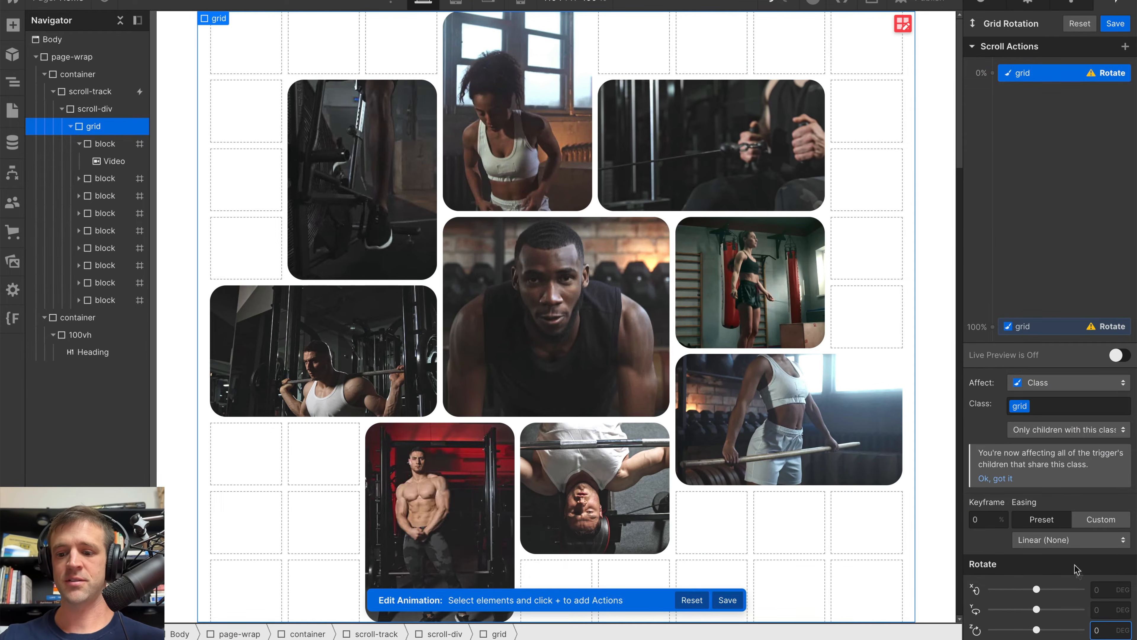
pyautogui.click(1051, 331)
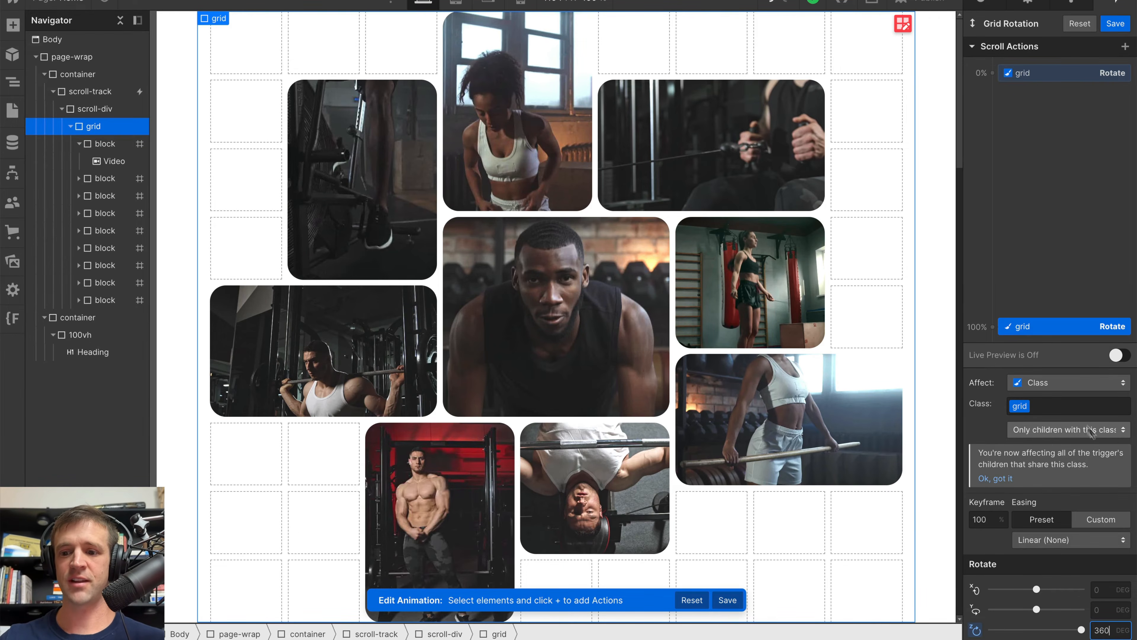
# Step: Add a Rotate action for the center block's Video at the 0% keyframe with Z rotation 0 degrees
pyautogui.click(117, 161)
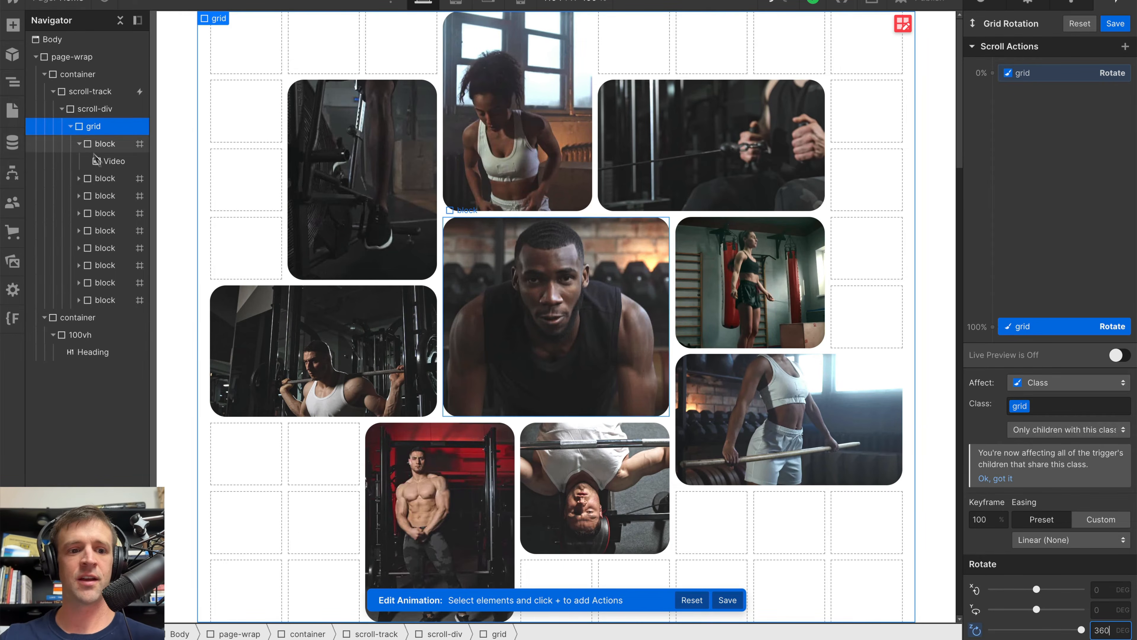
pyautogui.click(992, 73)
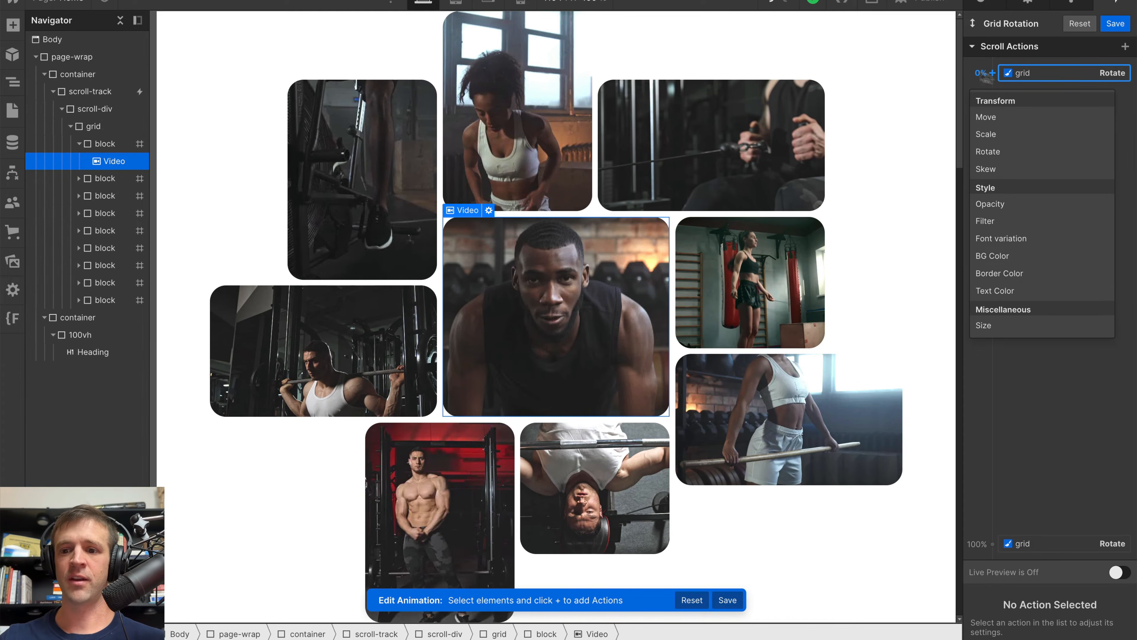
pyautogui.click(1002, 151)
pyautogui.click(1105, 632)
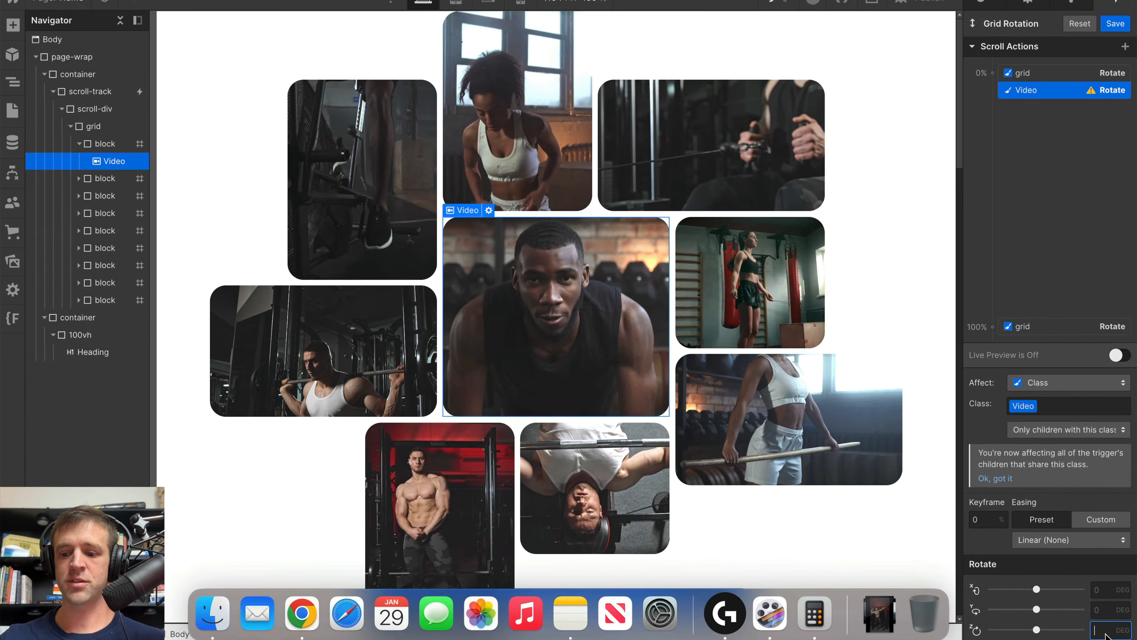
# Step: Add a Rotate action for the Video class at the 100% keyframe with Z rotation -260 degrees
pyautogui.click(992, 327)
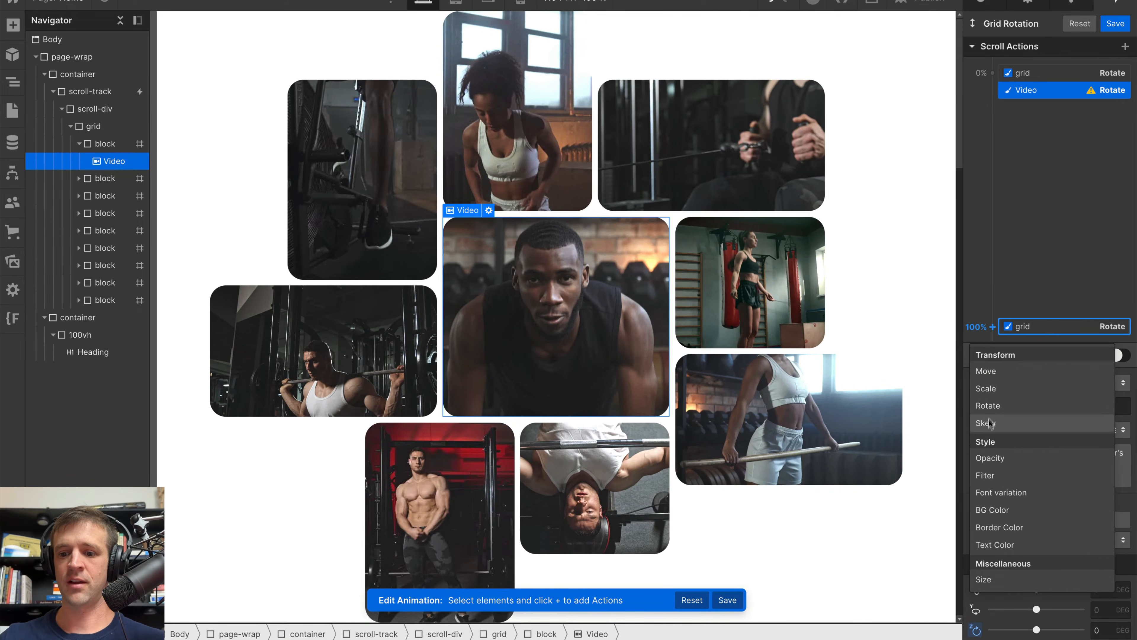
pyautogui.click(1011, 405)
pyautogui.click(1102, 629)
pyautogui.write('-26')
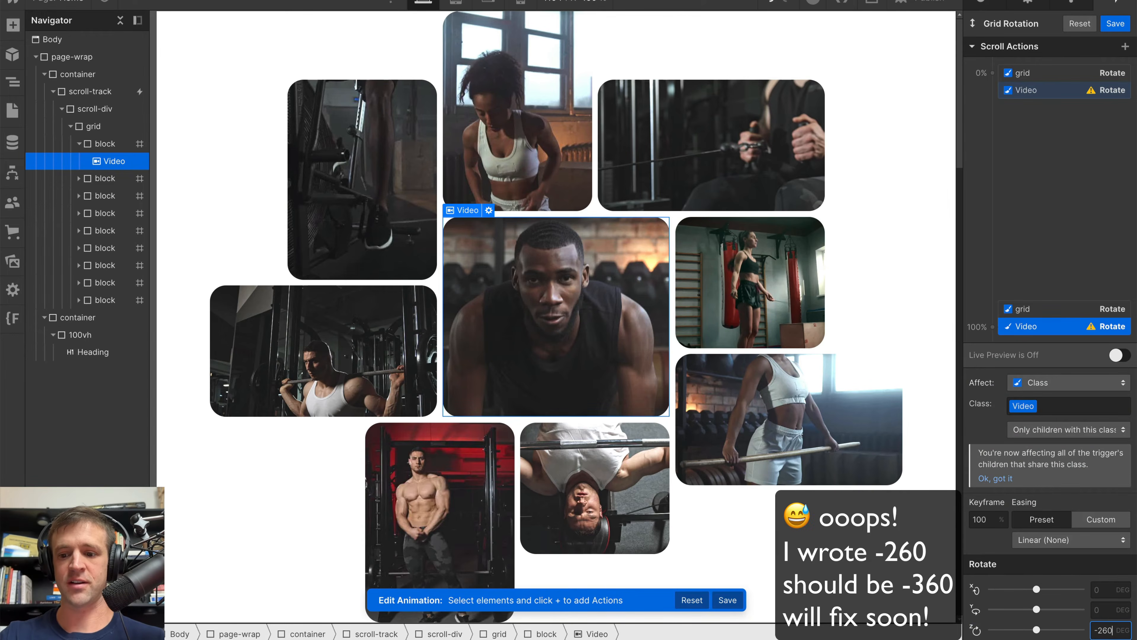
pyautogui.press('Return')
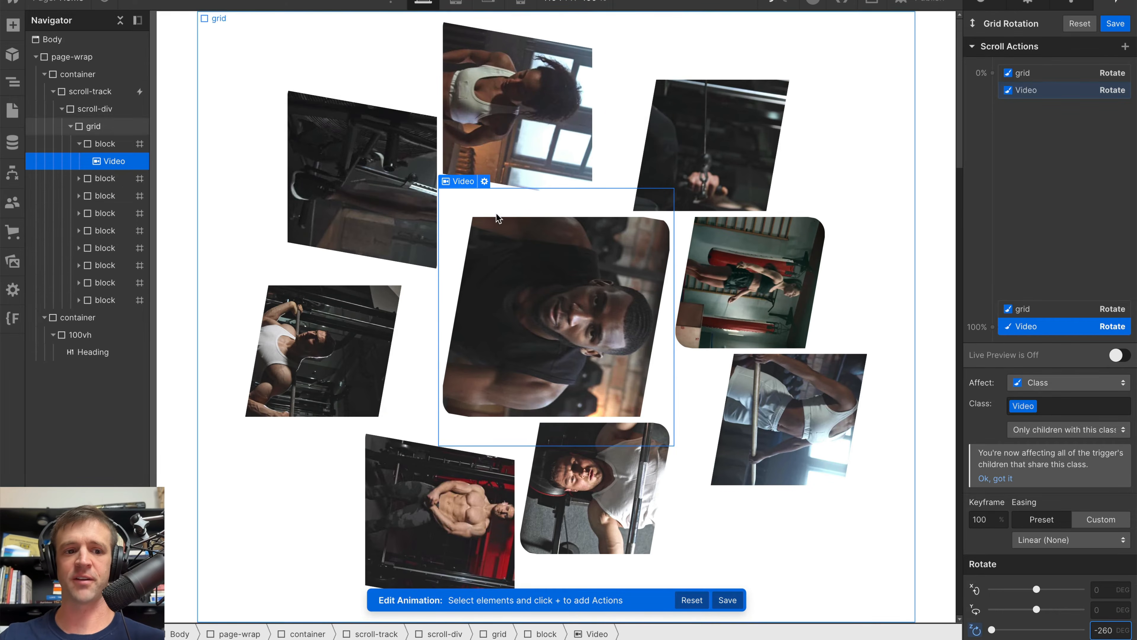
pyautogui.click(1076, 389)
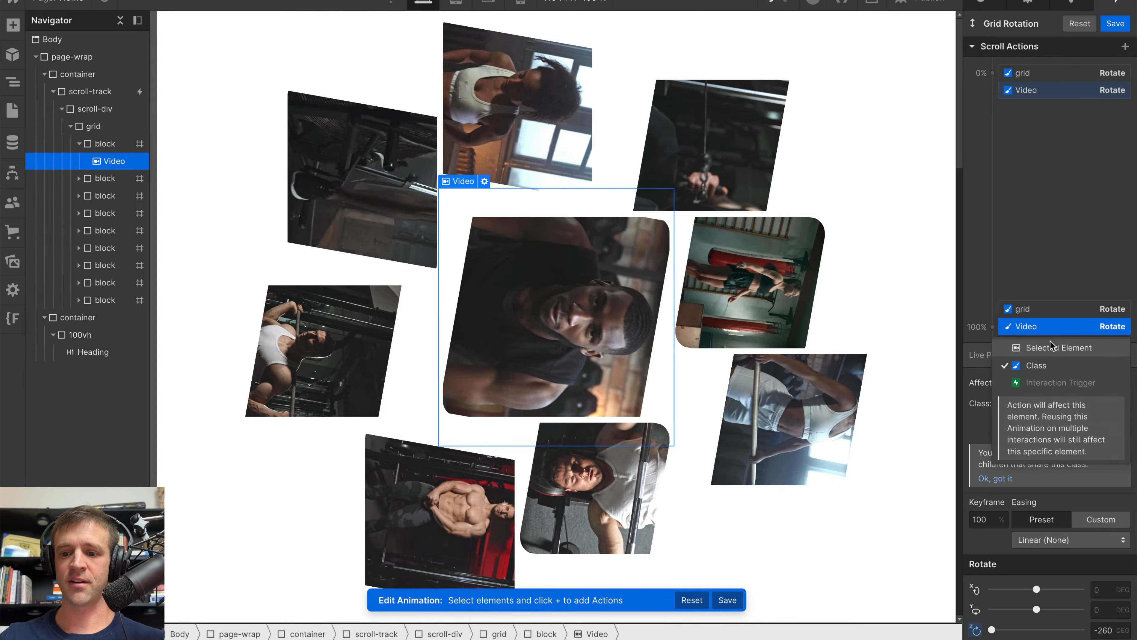
pyautogui.click(1037, 239)
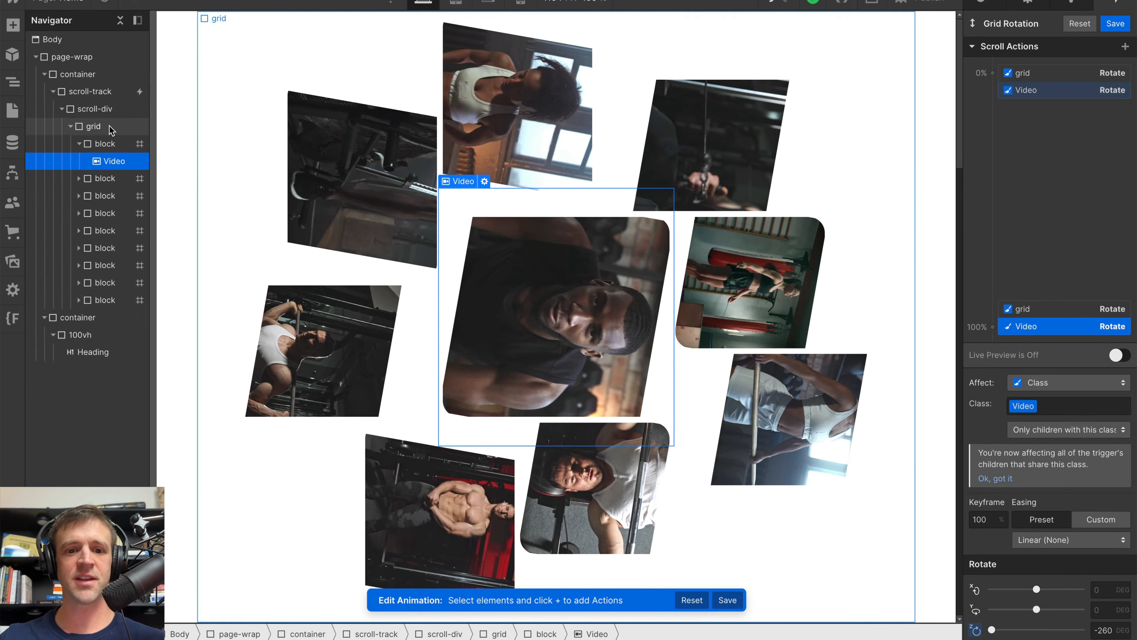
# Step: Add Scale actions for the grid from 1 at 0% to 1.5 at 100%, and save the animation
pyautogui.click(100, 129)
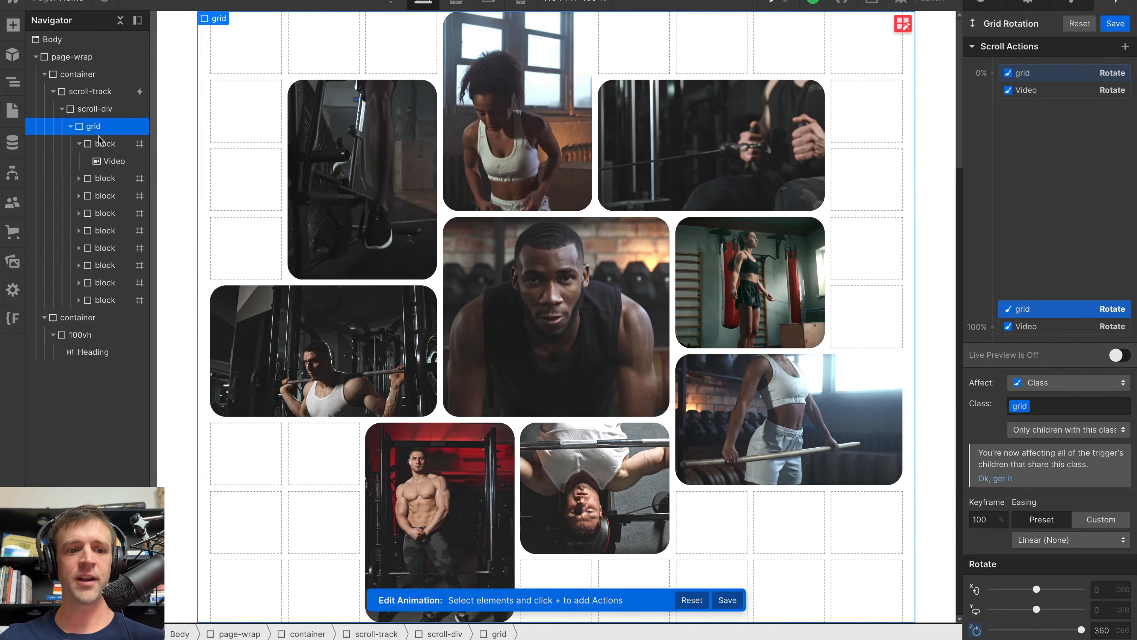
pyautogui.click(987, 73)
pyautogui.click(993, 132)
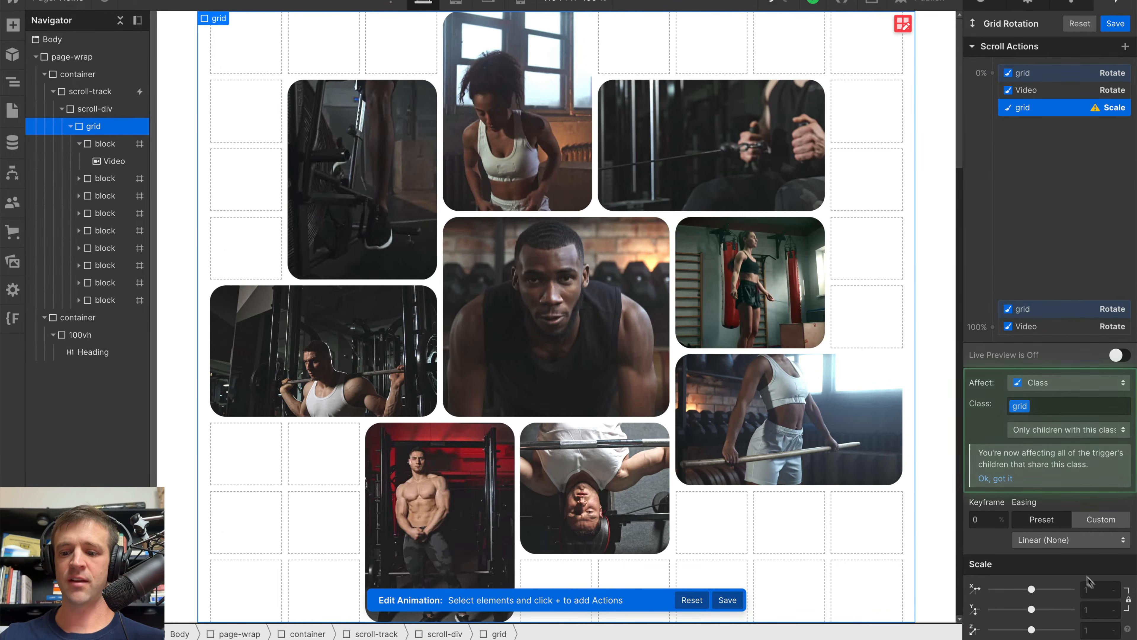
pyautogui.click(1094, 586)
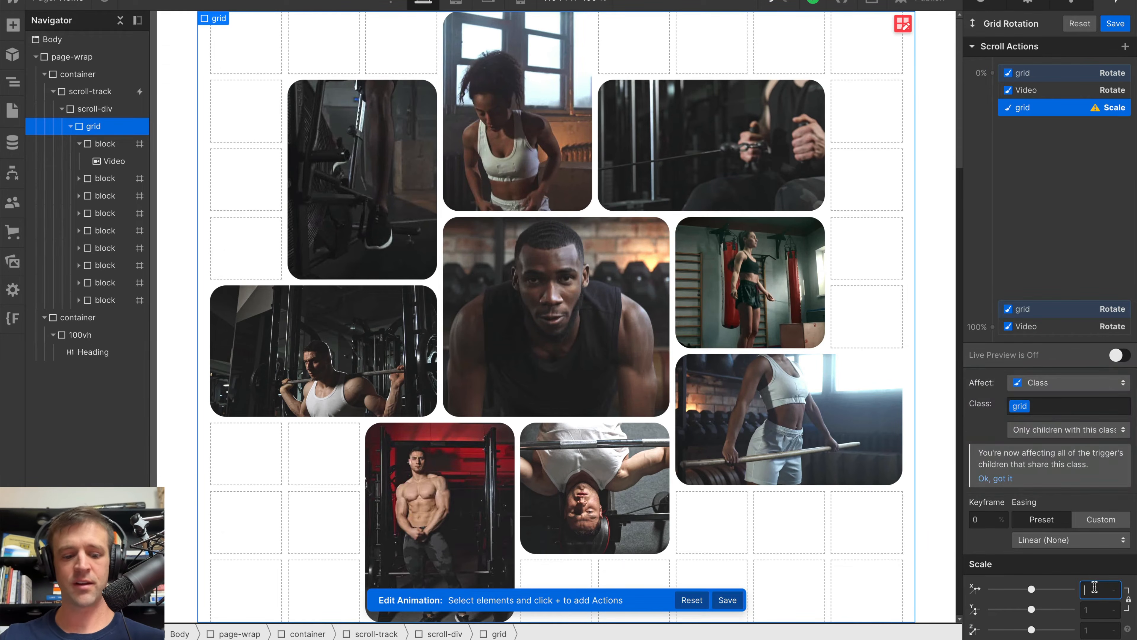
pyautogui.click(991, 330)
pyautogui.click(1005, 387)
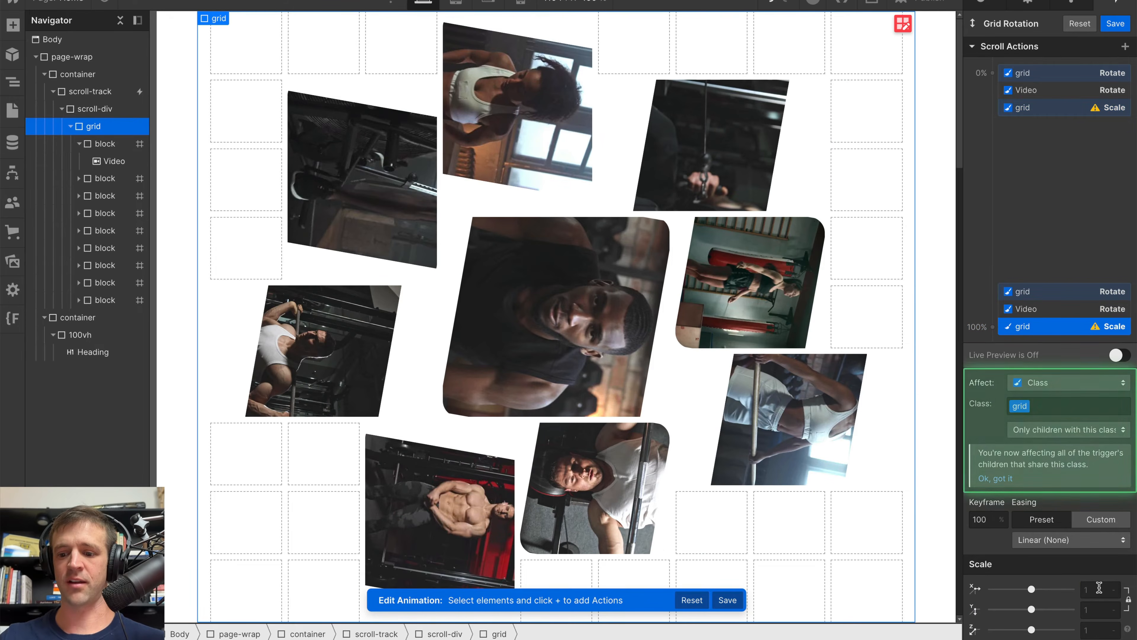
pyautogui.click(1099, 588)
pyautogui.write('.5')
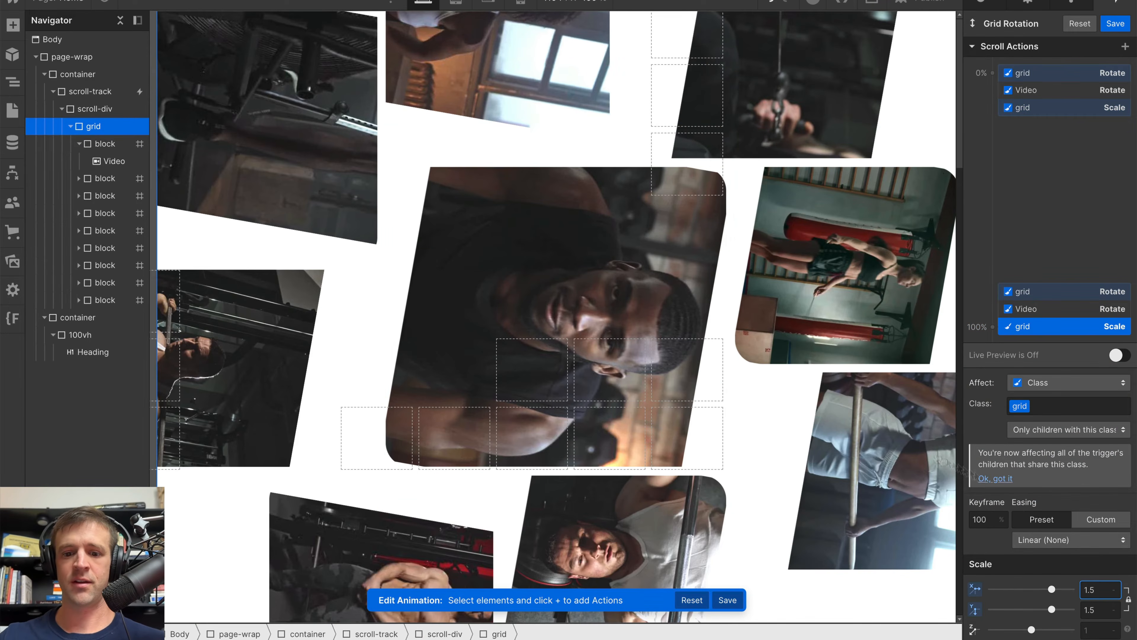
pyautogui.click(730, 600)
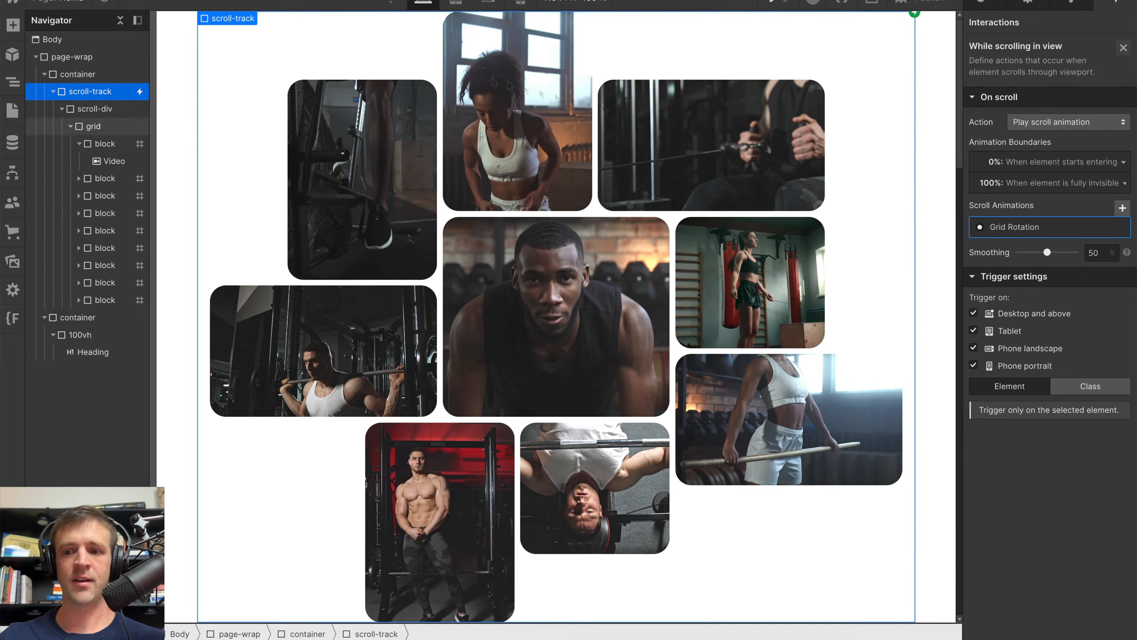
# Step: Preview the grid's scroll animation on the page and inspect the center video's style settings
pyautogui.click(111, 1)
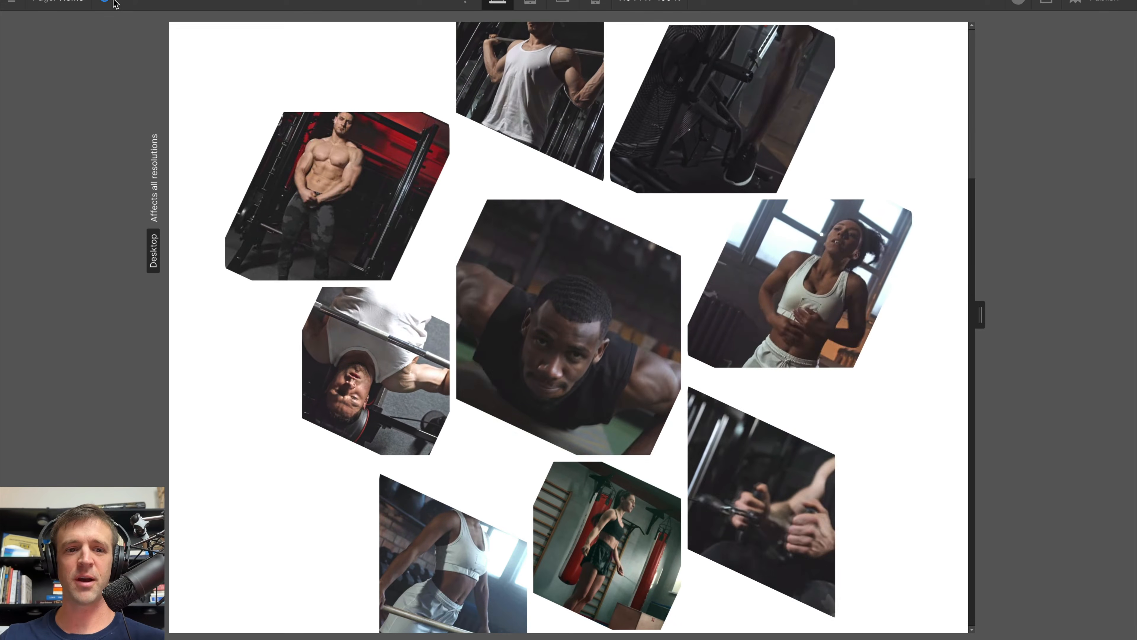
pyautogui.click(113, 1)
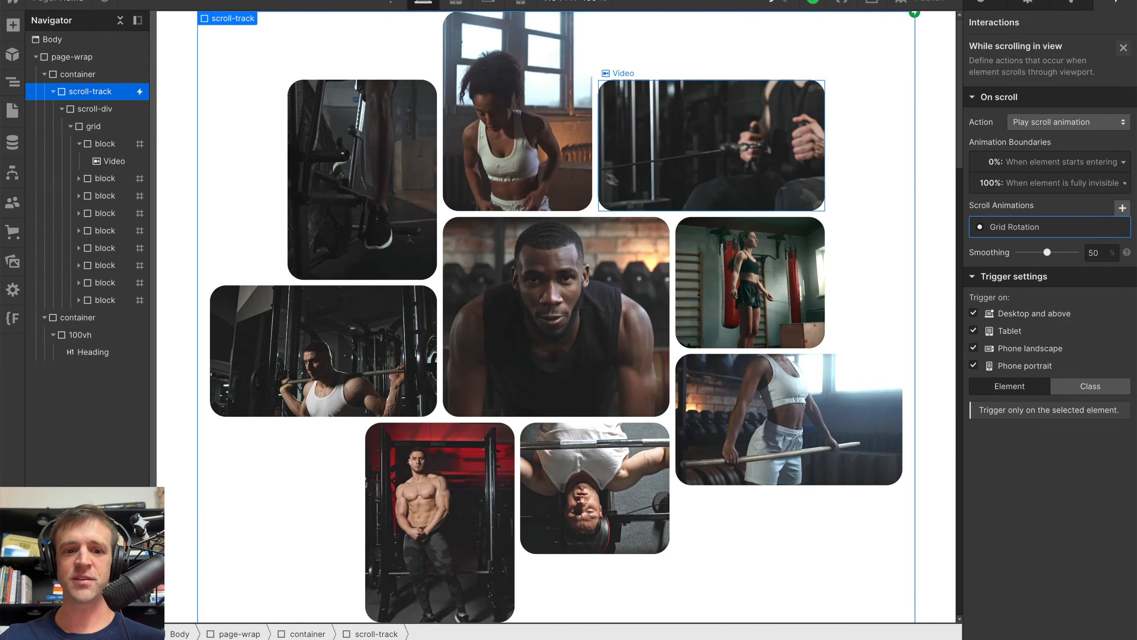
pyautogui.click(113, 162)
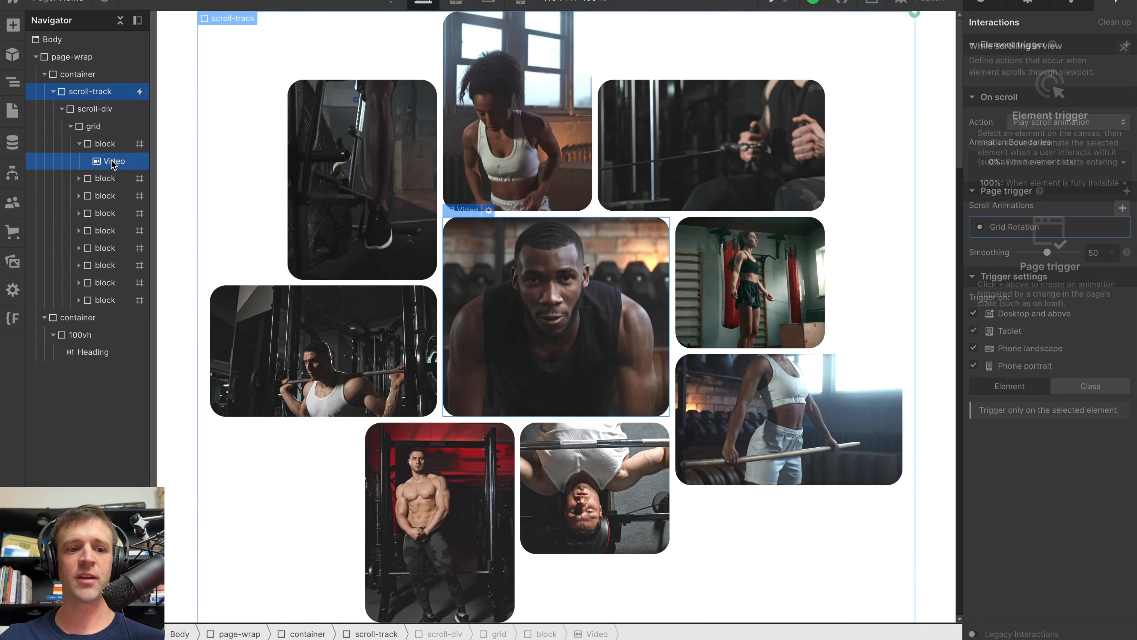
pyautogui.click(991, 4)
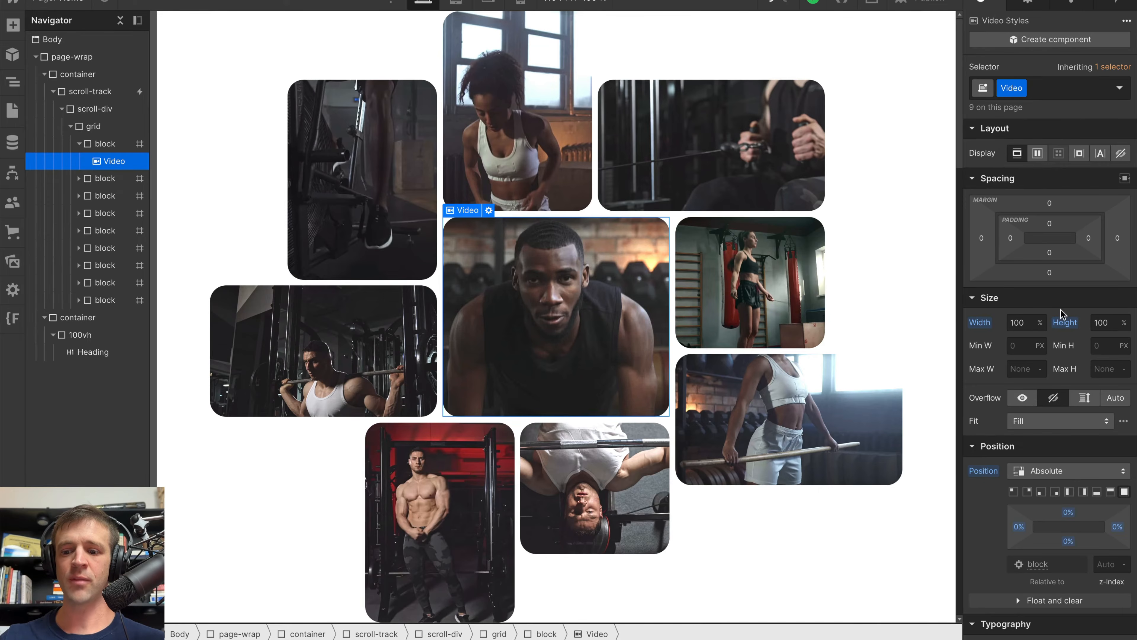
pyautogui.hotkey('ctrl', 'shift', 'p')
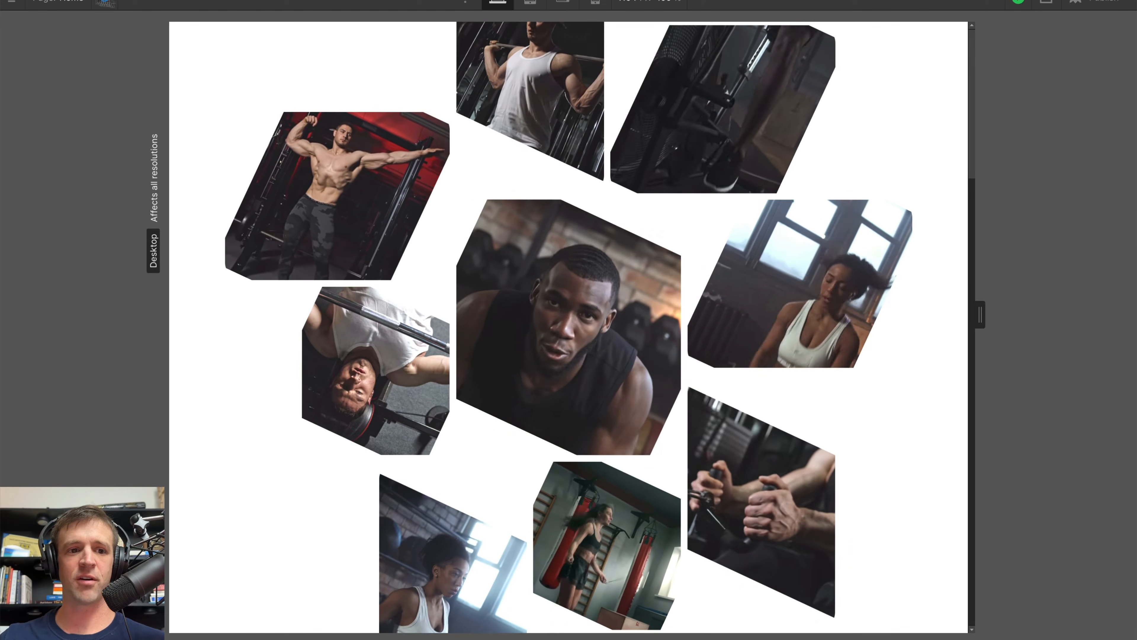
pyautogui.hotkey('ctrl', 'shift', 'p')
# Step: Give the block class a bright red background color and select the grid
pyautogui.click(121, 144)
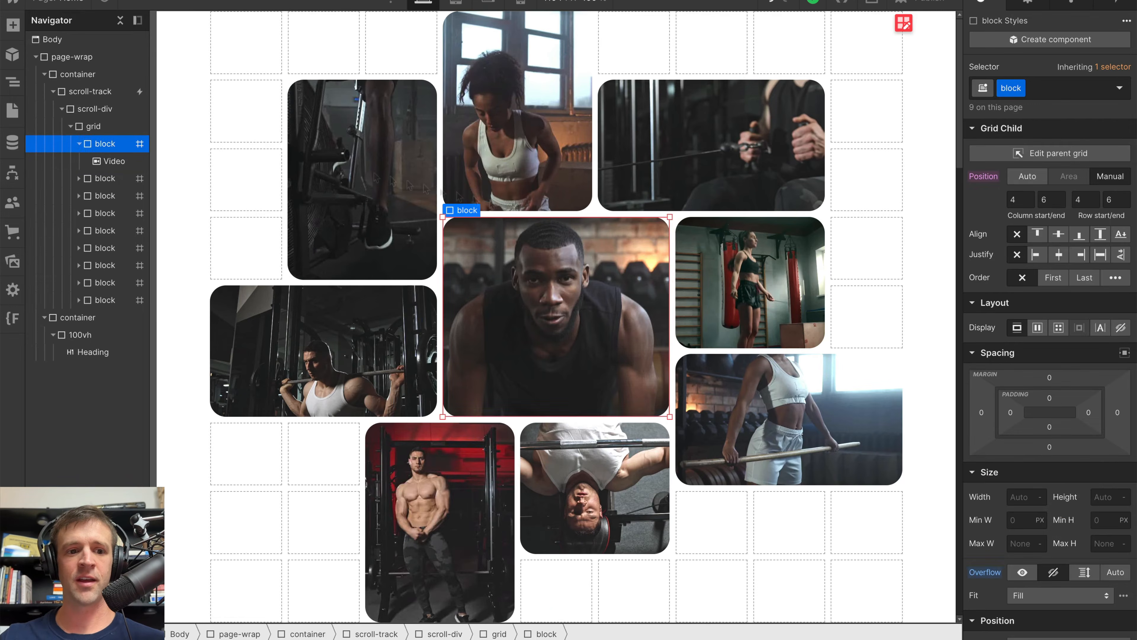
pyautogui.scroll(-8, 1038, 277)
pyautogui.scroll(-1, 1038, 274)
pyautogui.click(1011, 387)
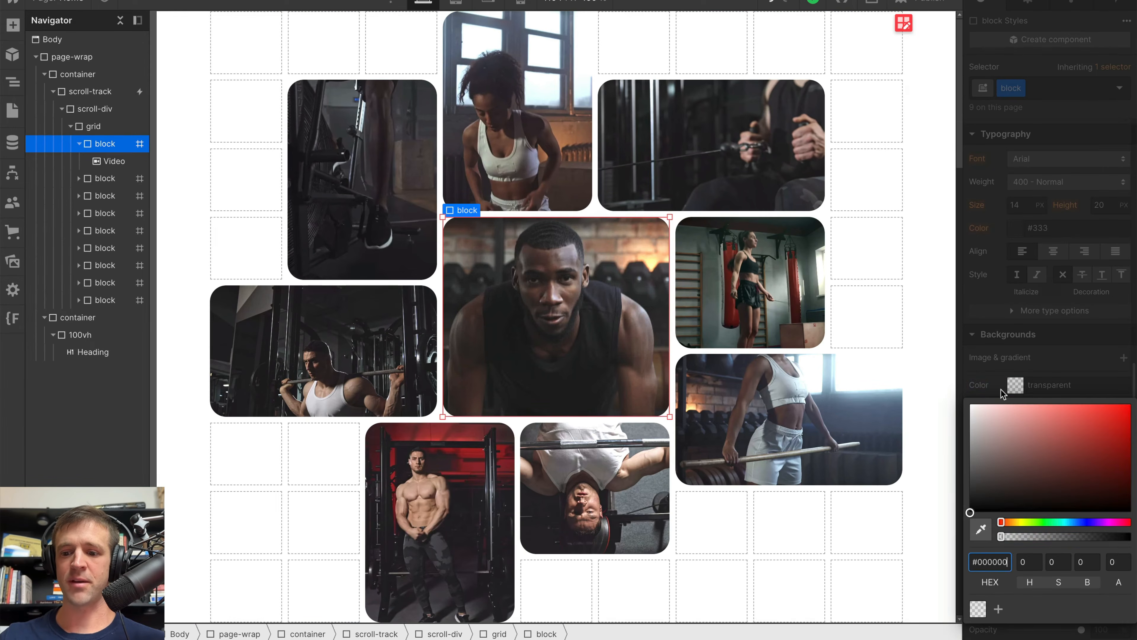
pyautogui.moveTo(1083, 417); pyautogui.dragTo(1133, 392)
pyautogui.click(890, 306)
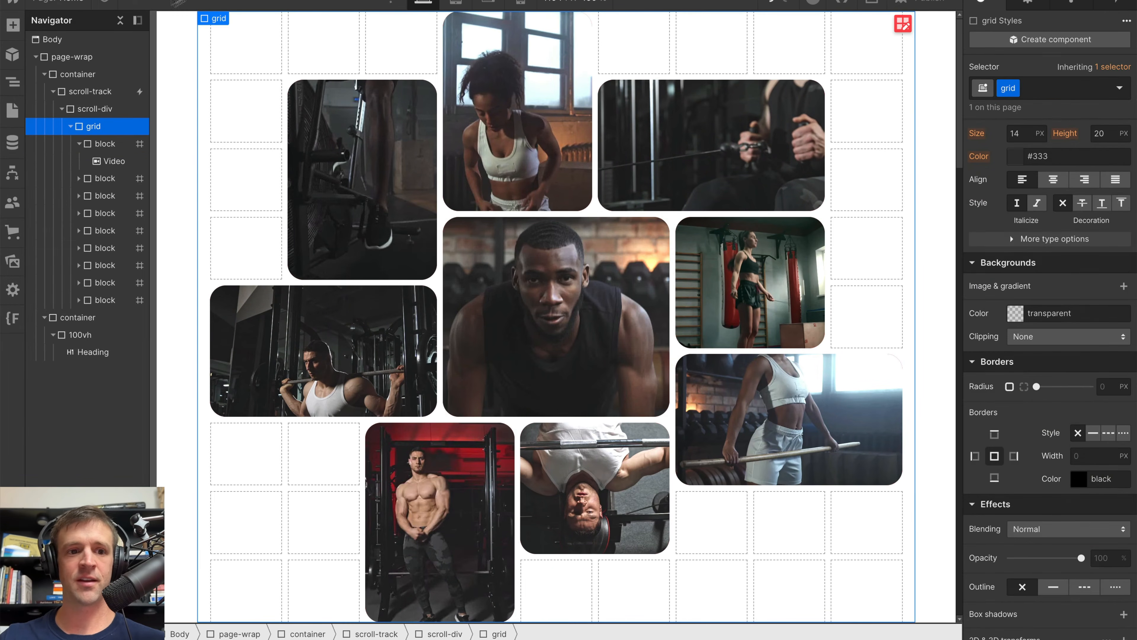
# Step: Check the rotated grid in preview, and set the Video class's width and height to 200%
pyautogui.click(106, 2)
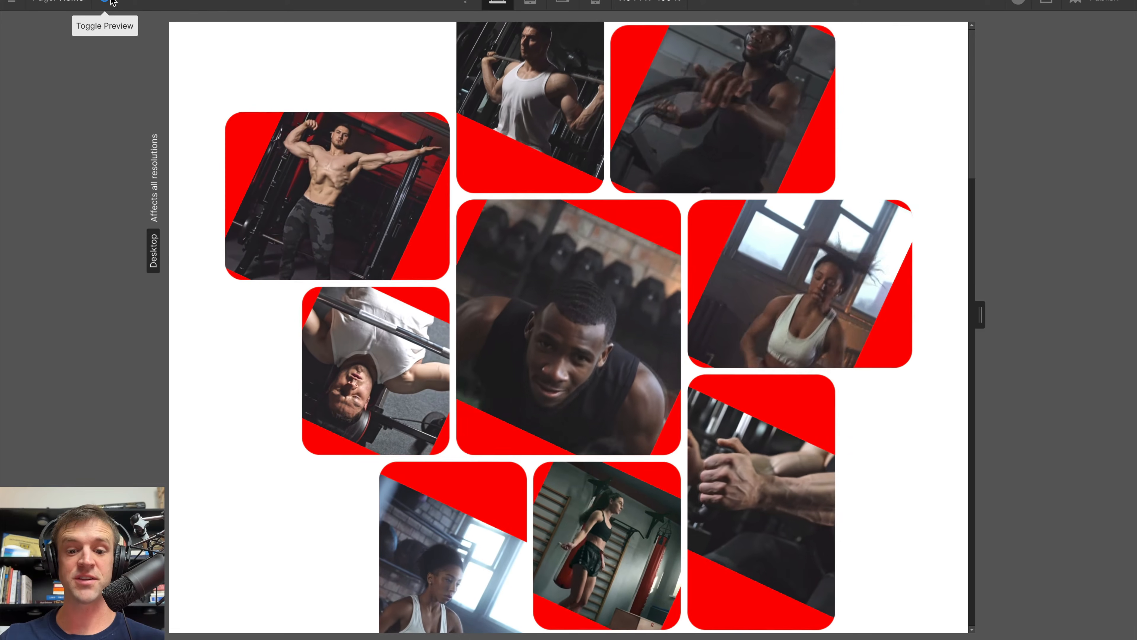
pyautogui.click(111, 1)
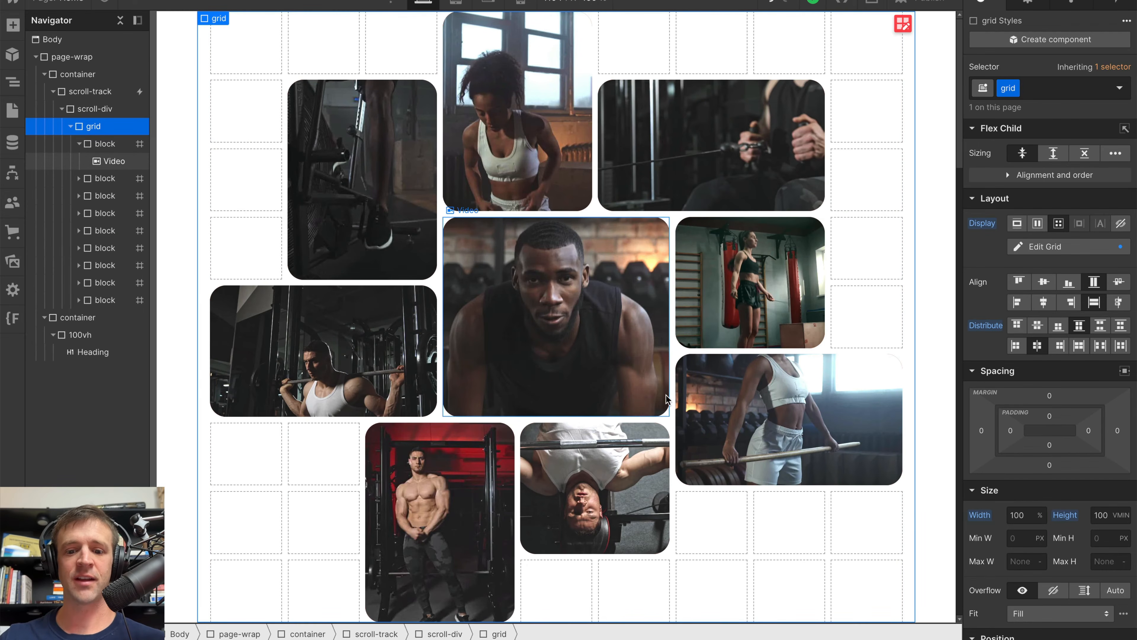
pyautogui.click(117, 164)
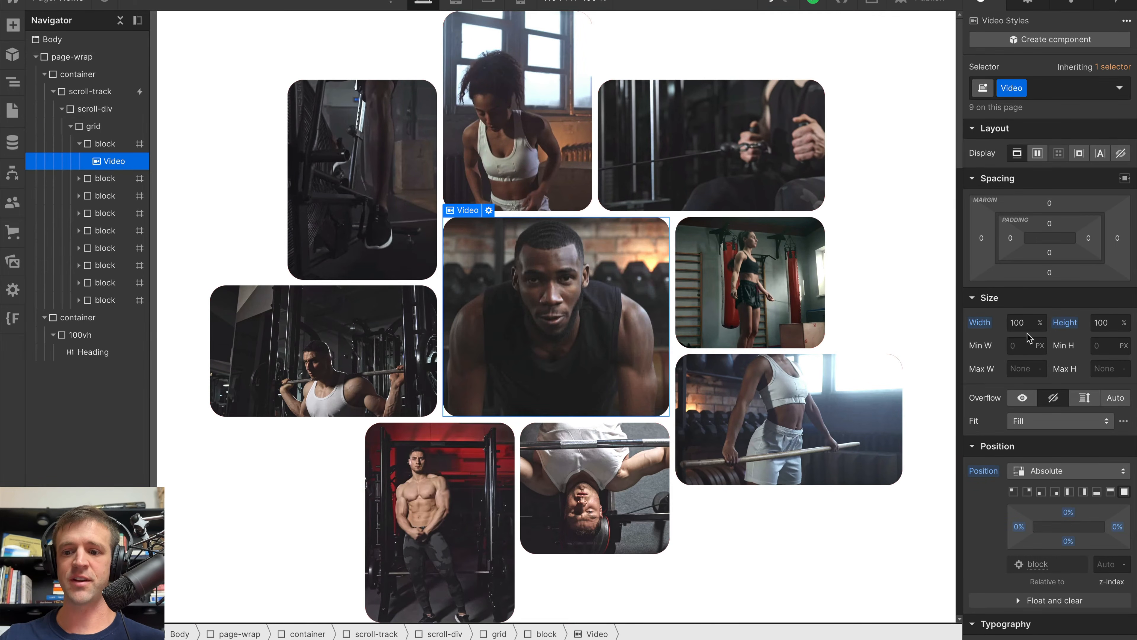
pyautogui.write('200')
pyautogui.press('Tab')
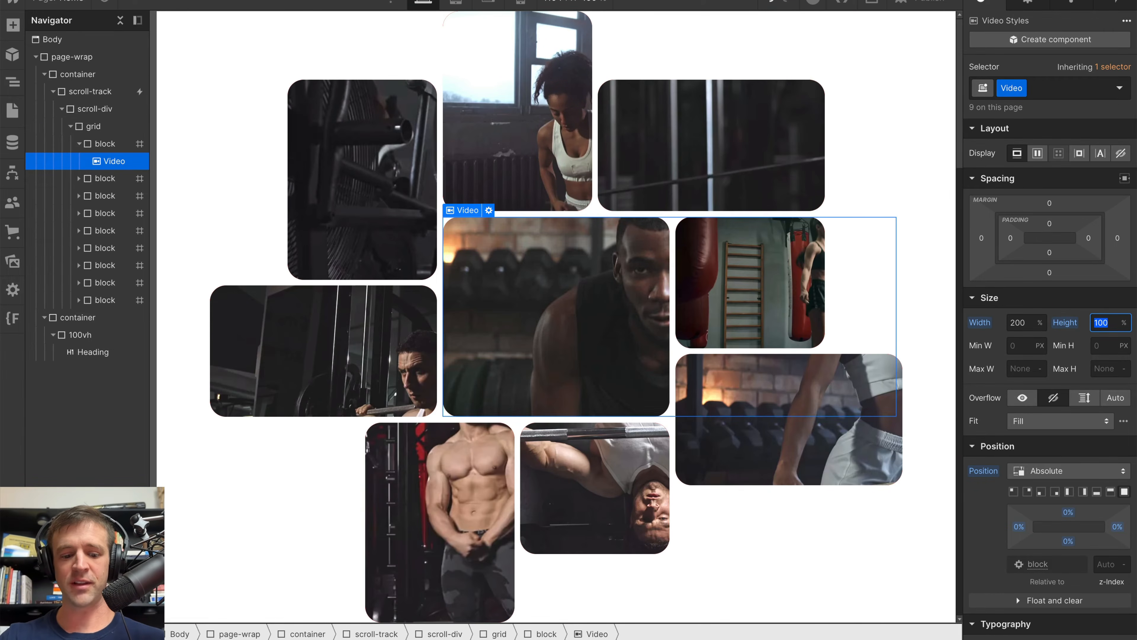
pyautogui.press('Return')
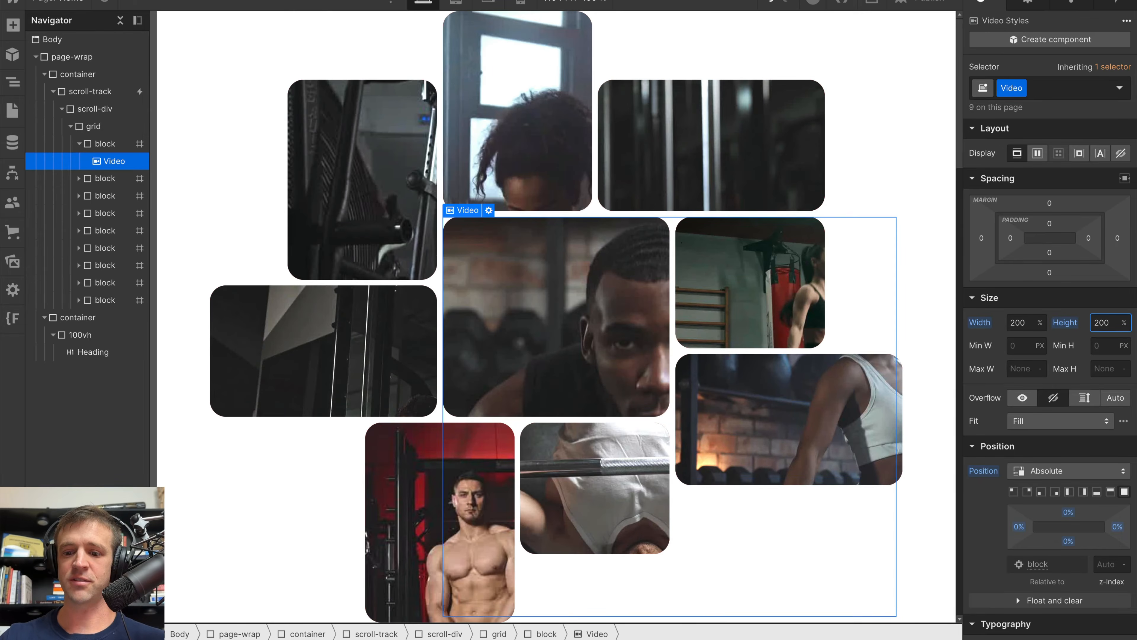
# Step: Offset the absolutely positioned Video class by -50% from the left and -50% from the top
pyautogui.click(1019, 527)
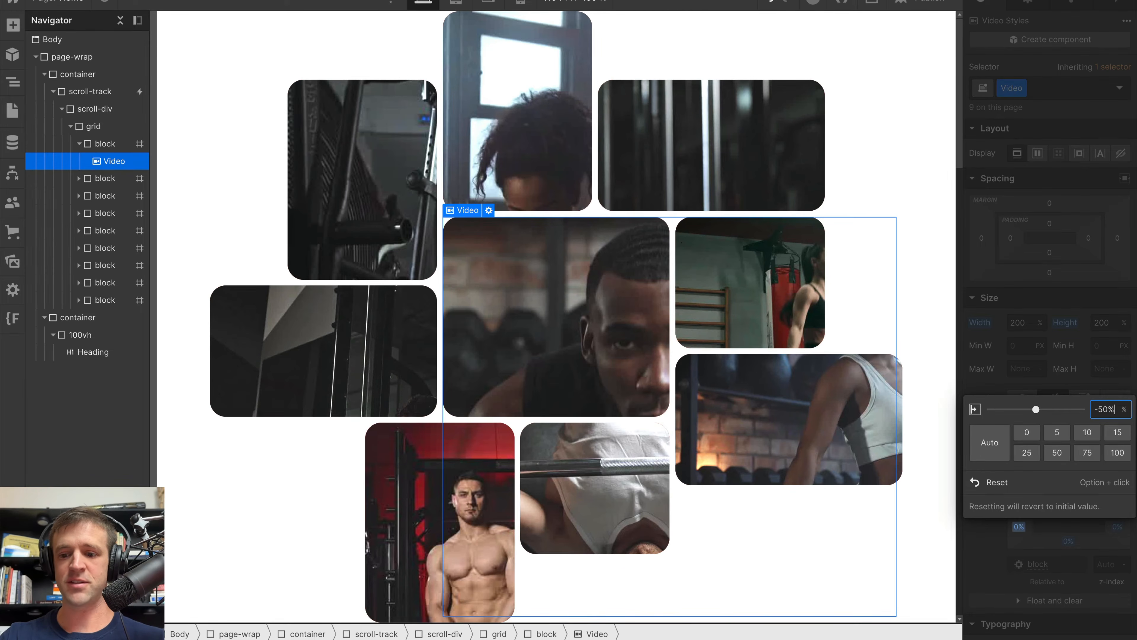
pyautogui.write('-50%')
pyautogui.press('Return')
pyautogui.click(1069, 512)
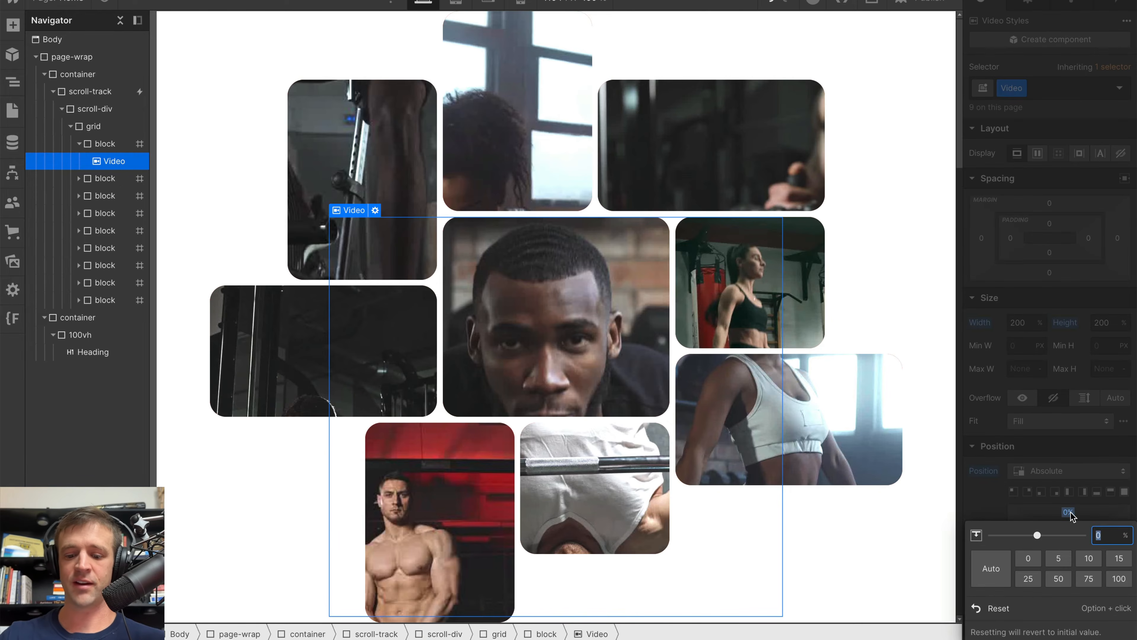
pyautogui.press('Return')
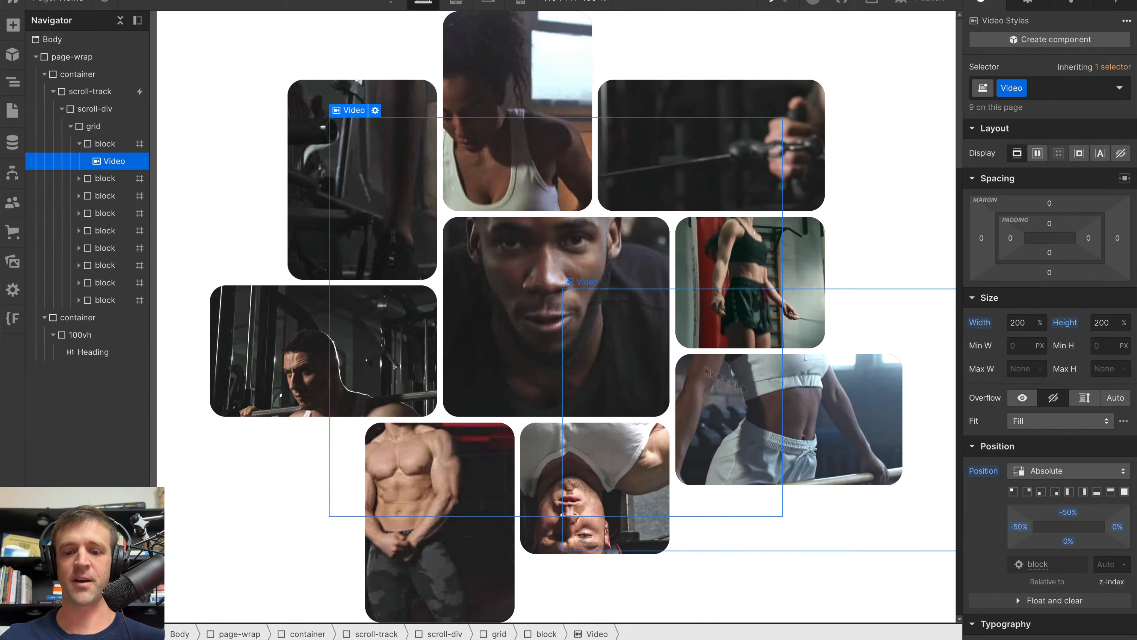
# Step: Preview the scroll animation with the enlarged videos and inspect the block class's style settings
pyautogui.click(104, 4)
pyautogui.scroll(-5, 607, 270)
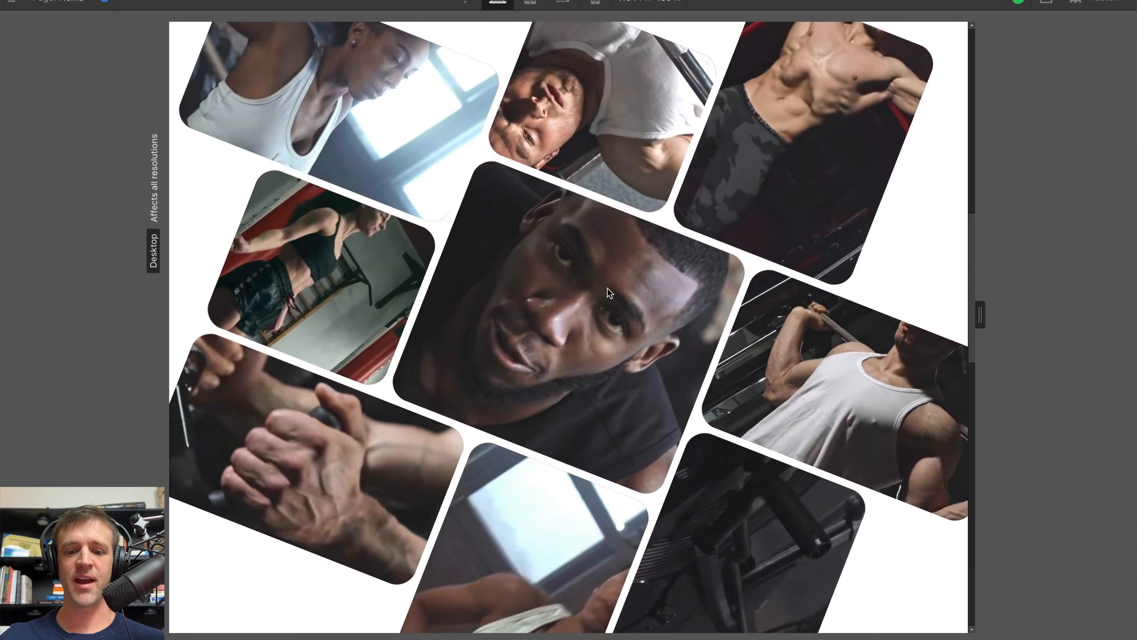
pyautogui.scroll(6, 607, 292)
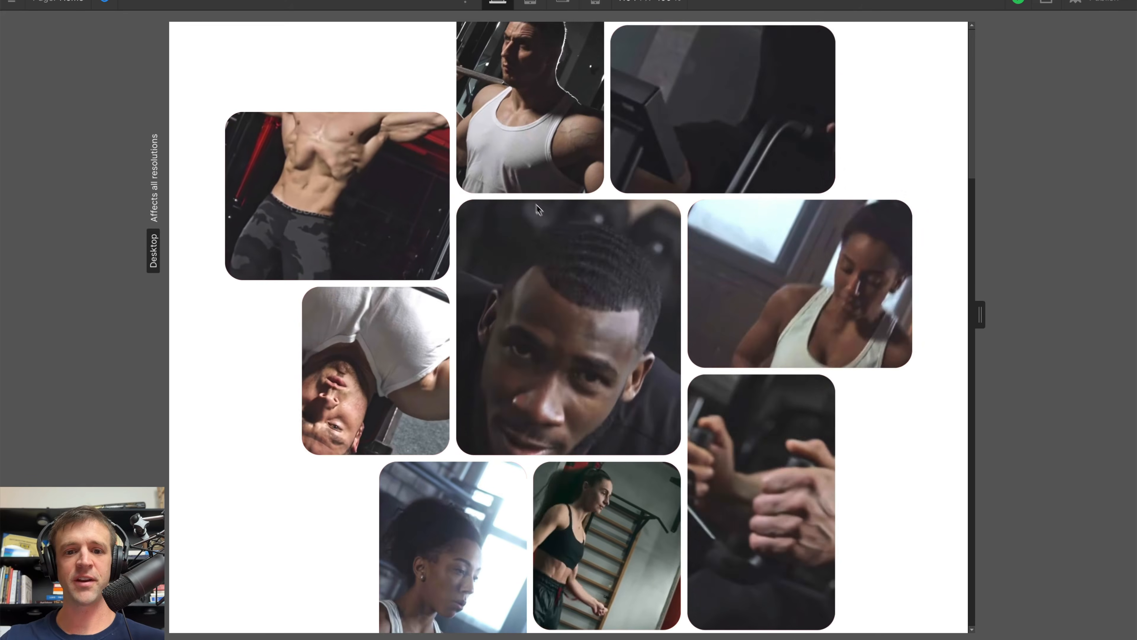
pyautogui.click(105, 2)
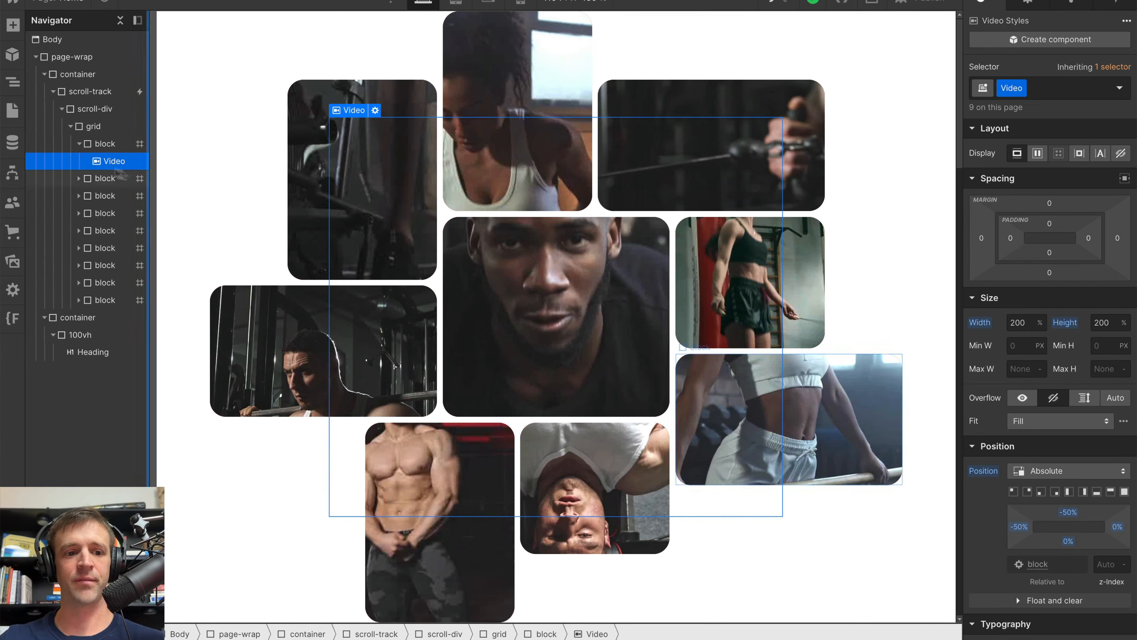
pyautogui.click(110, 144)
pyautogui.scroll(-5, 1043, 344)
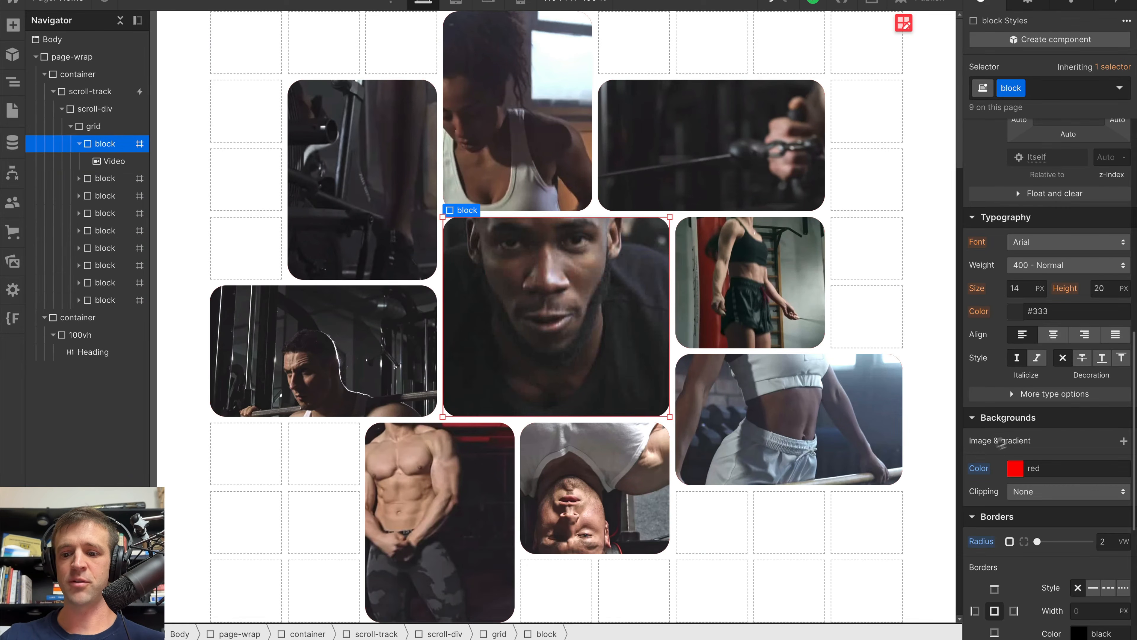
pyautogui.scroll(5, 1032, 399)
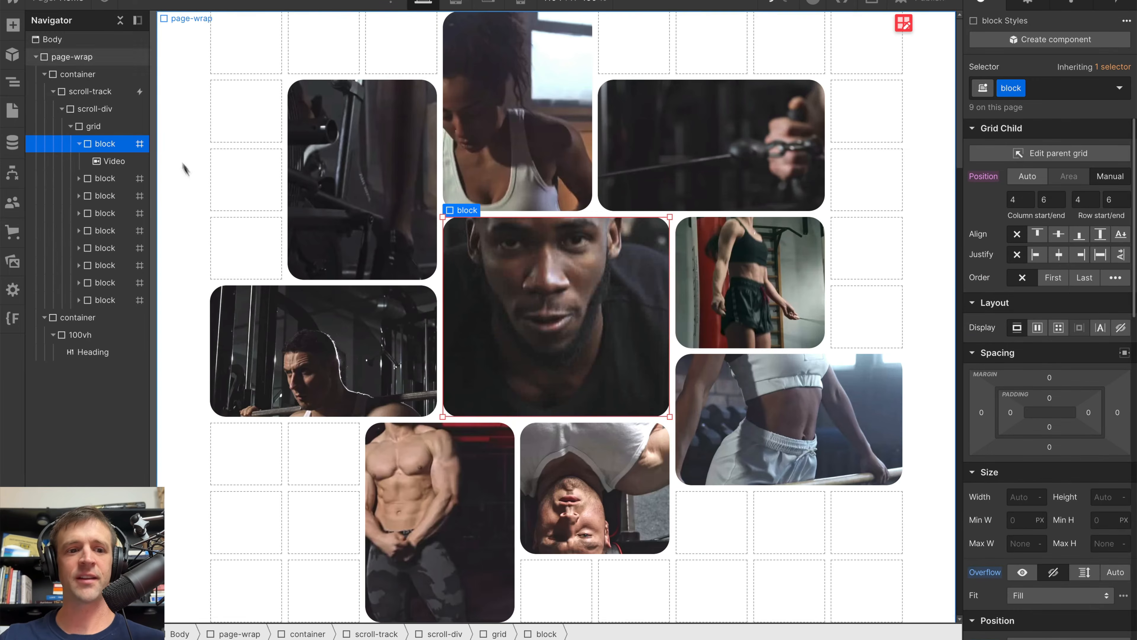
# Step: Set the 0% boundary of scroll-track's scroll animation to when the element is fully visible
pyautogui.click(121, 93)
pyautogui.click(1114, 2)
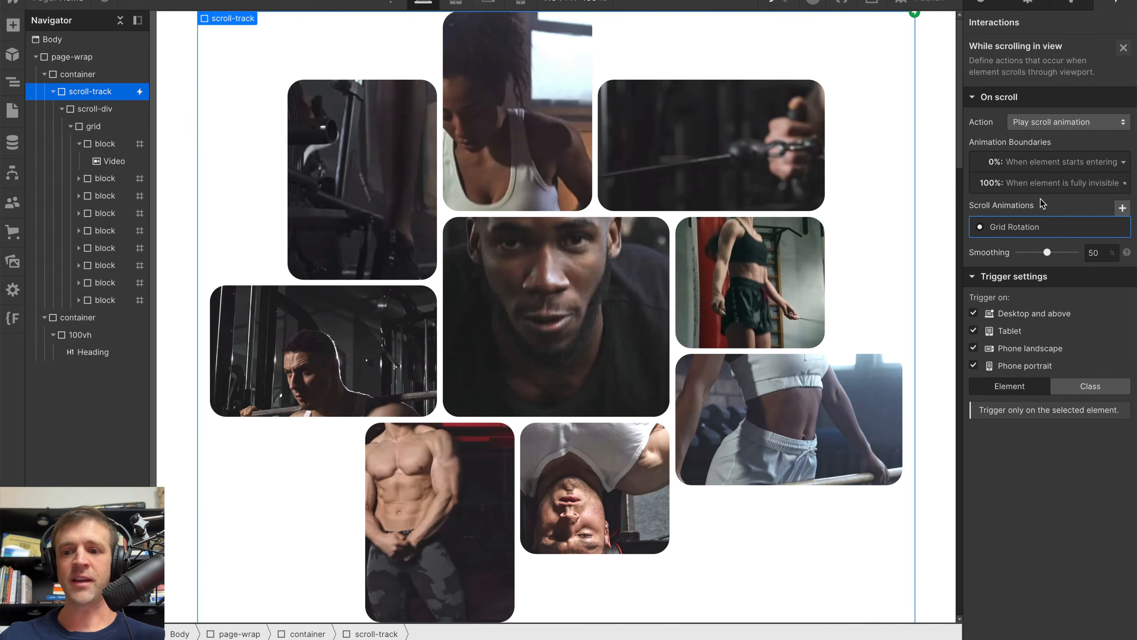
pyautogui.click(1033, 161)
pyautogui.click(1090, 318)
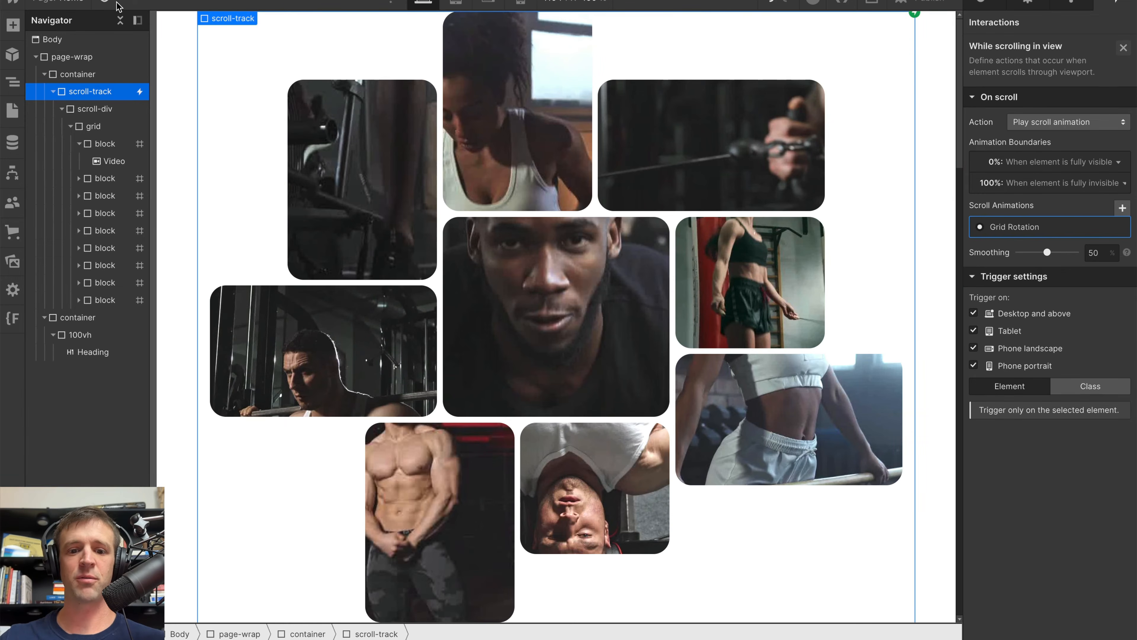
# Step: Preview how the grid rotation starts and progresses with the new animation boundary
pyautogui.click(107, 3)
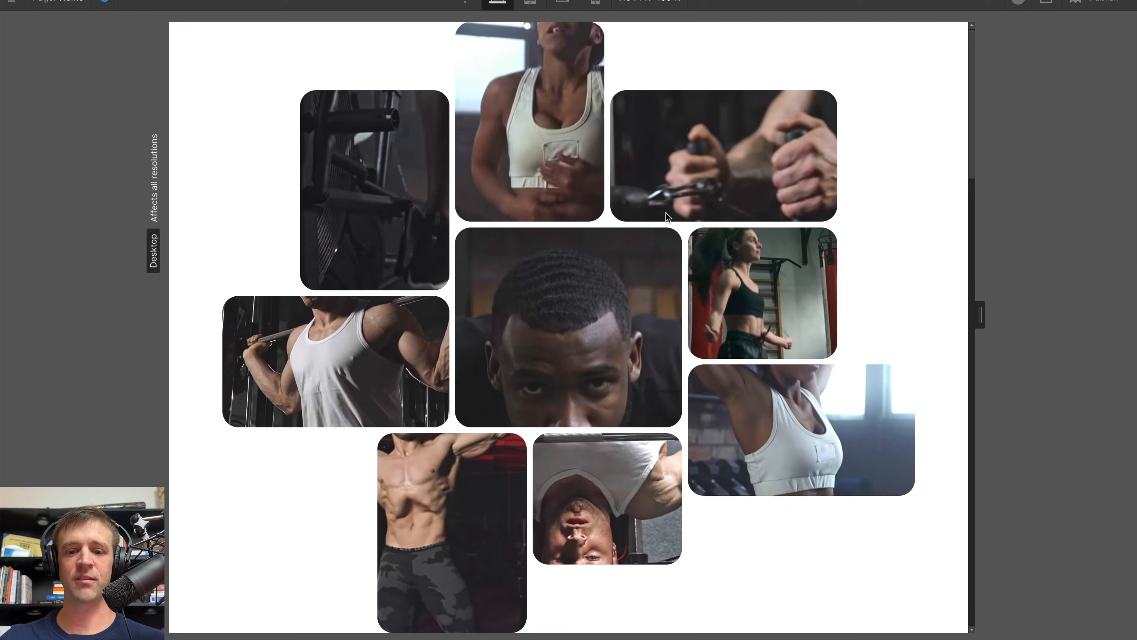
pyautogui.scroll(-5, 619, 210)
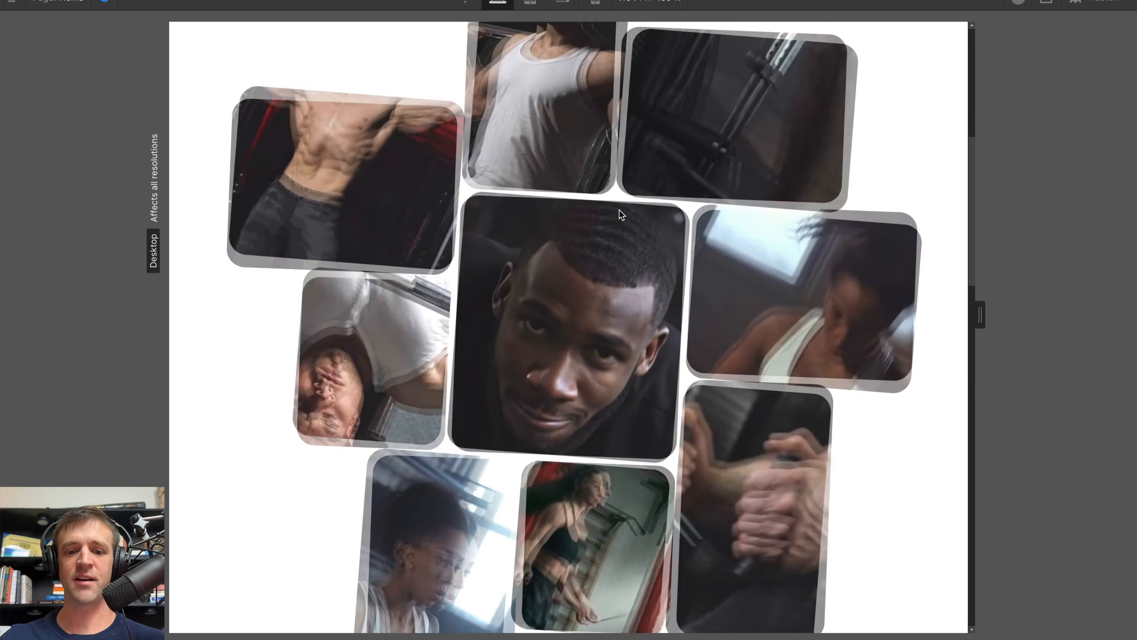
pyautogui.scroll(-5, 619, 210)
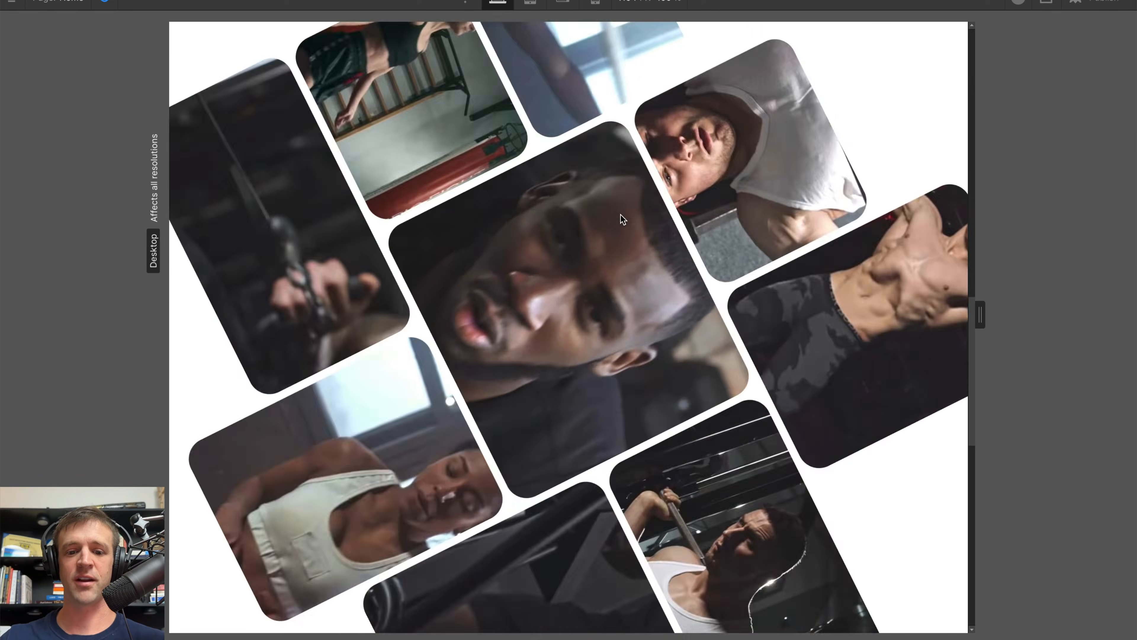
# Step: Set the Video class's Z rotation at the 100% keyframe to -360 degrees, save, and set the scroll smoothing to 94%
pyautogui.scroll(-2, 620, 214)
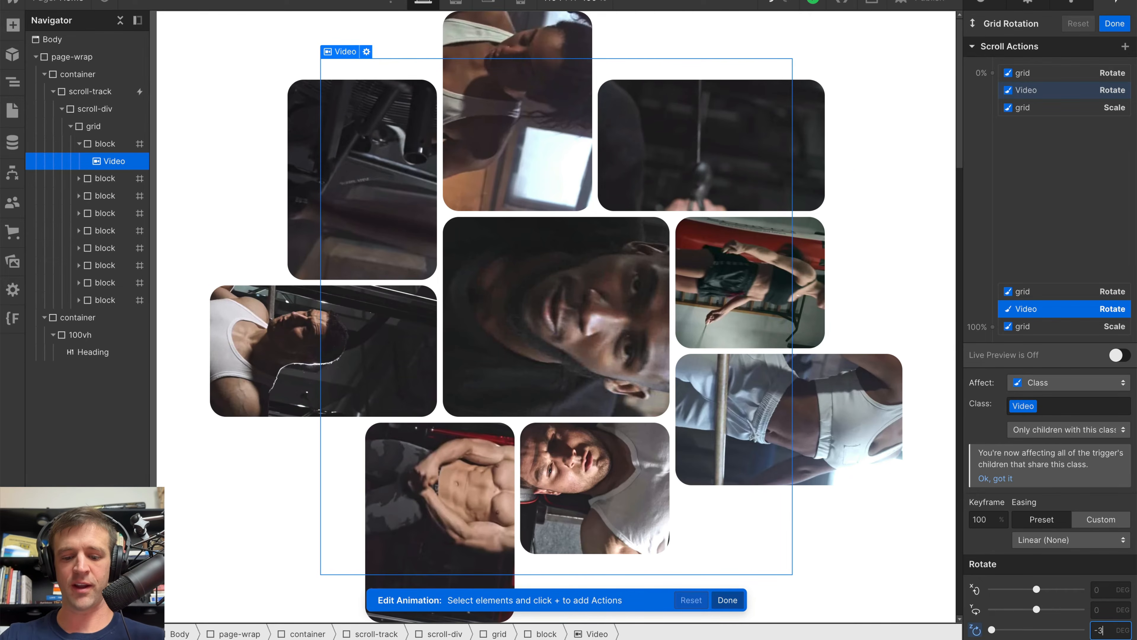
pyautogui.write('60')
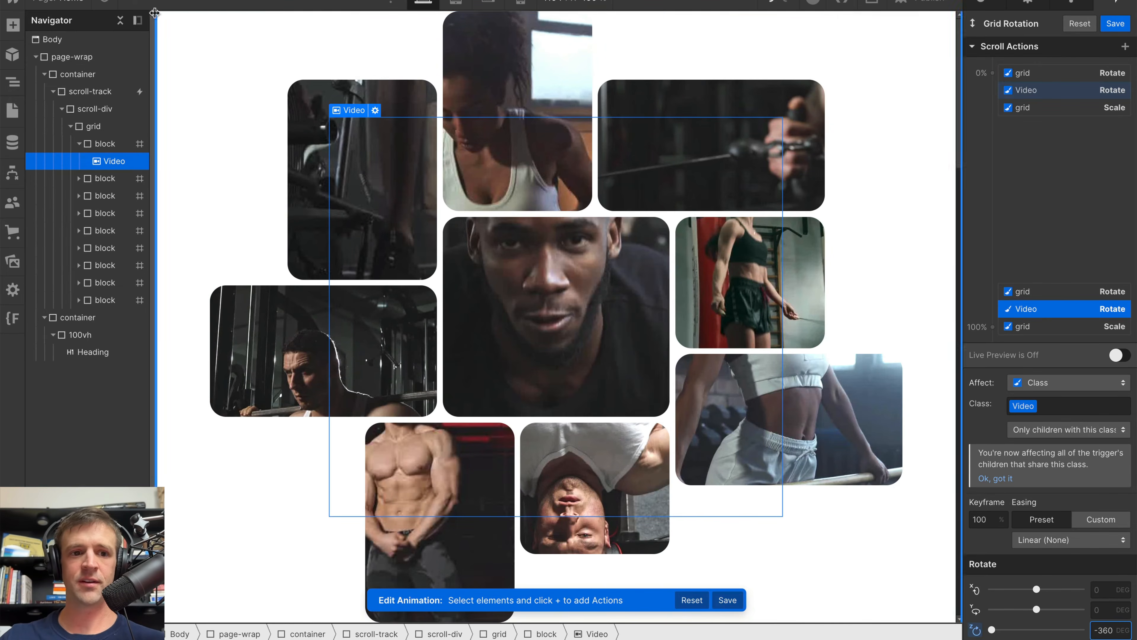
pyautogui.click(727, 599)
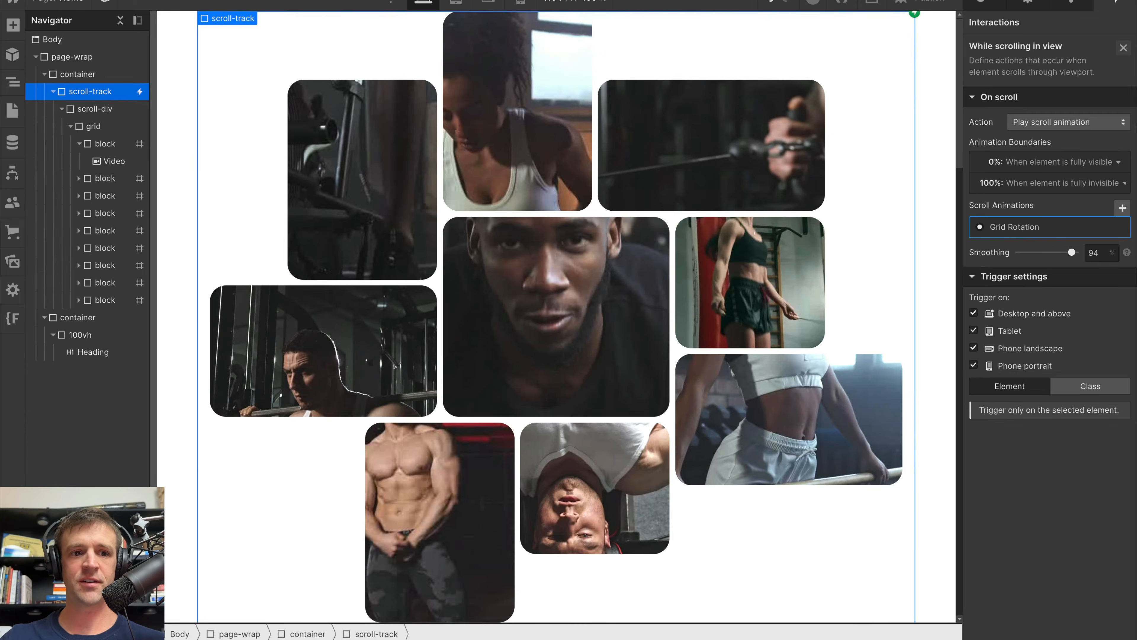
# Step: Preview the full scroll animation to check that the videos stay upright while the grid rotates
pyautogui.hotkey('ctrl', 'shift', 'p')
pyautogui.scroll(-5, 729, 274)
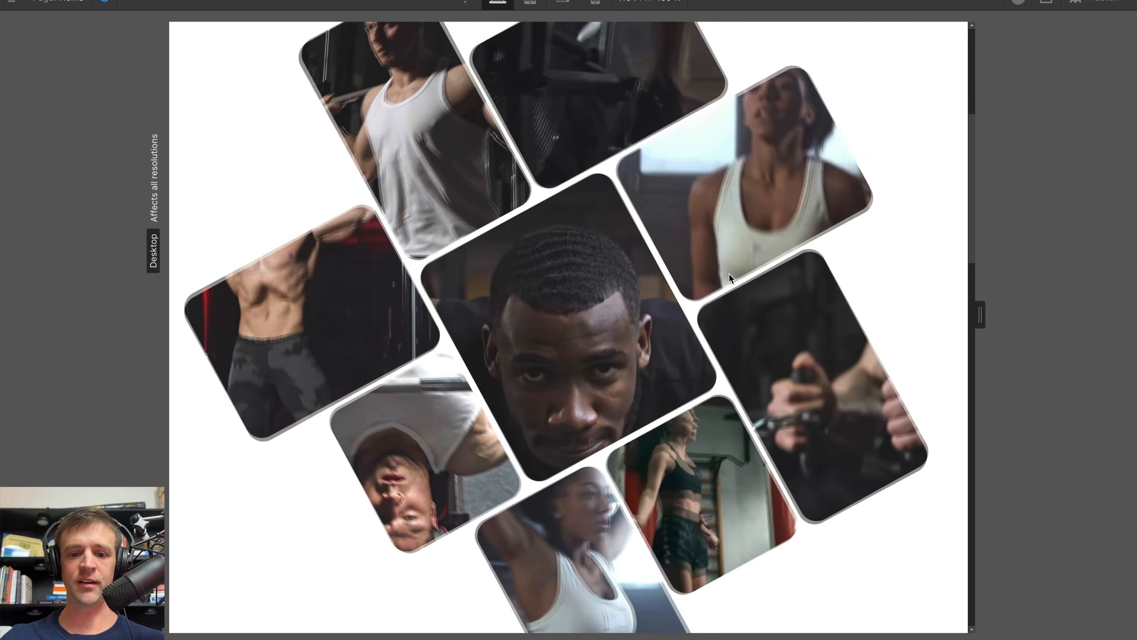
pyautogui.scroll(-10, 729, 273)
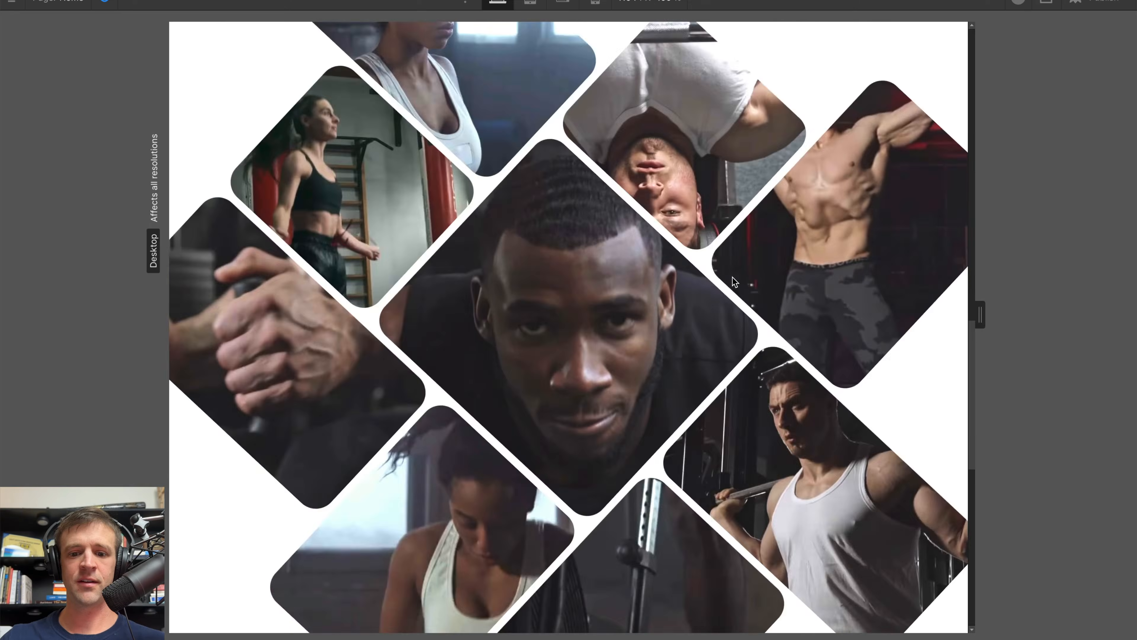
pyautogui.scroll(-10, 732, 278)
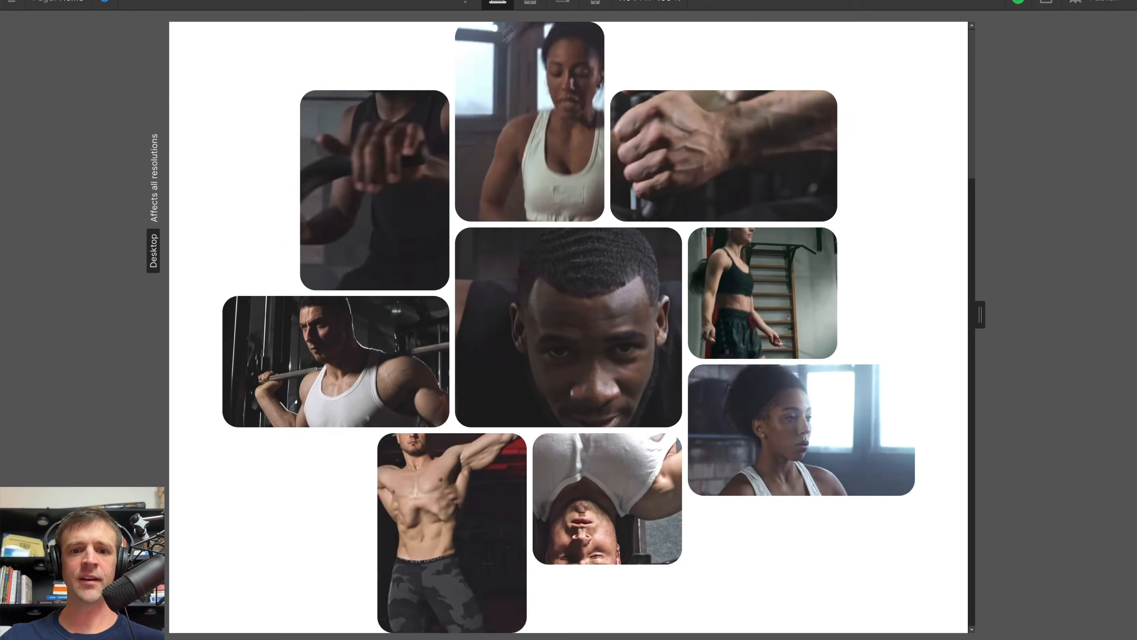
# Step: Check the grid layout in preview at the tablet and phone landscape breakpoints and a resized width, and return to desktop editing
pyautogui.click(531, 2)
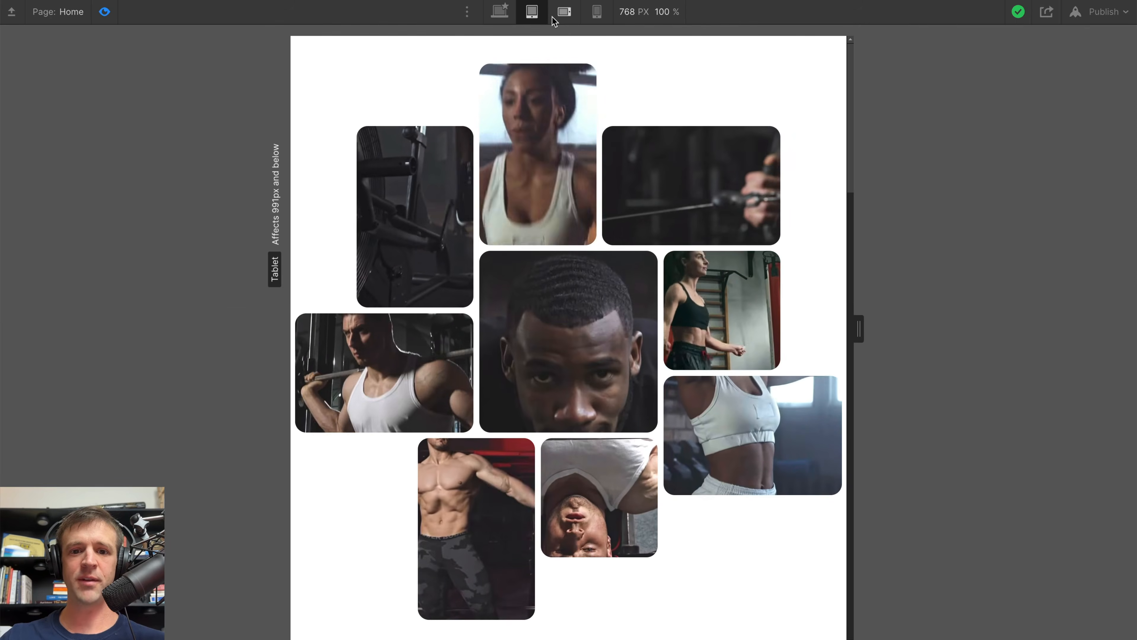
pyautogui.click(564, 11)
pyautogui.moveTo(784, 325); pyautogui.dragTo(692, 326)
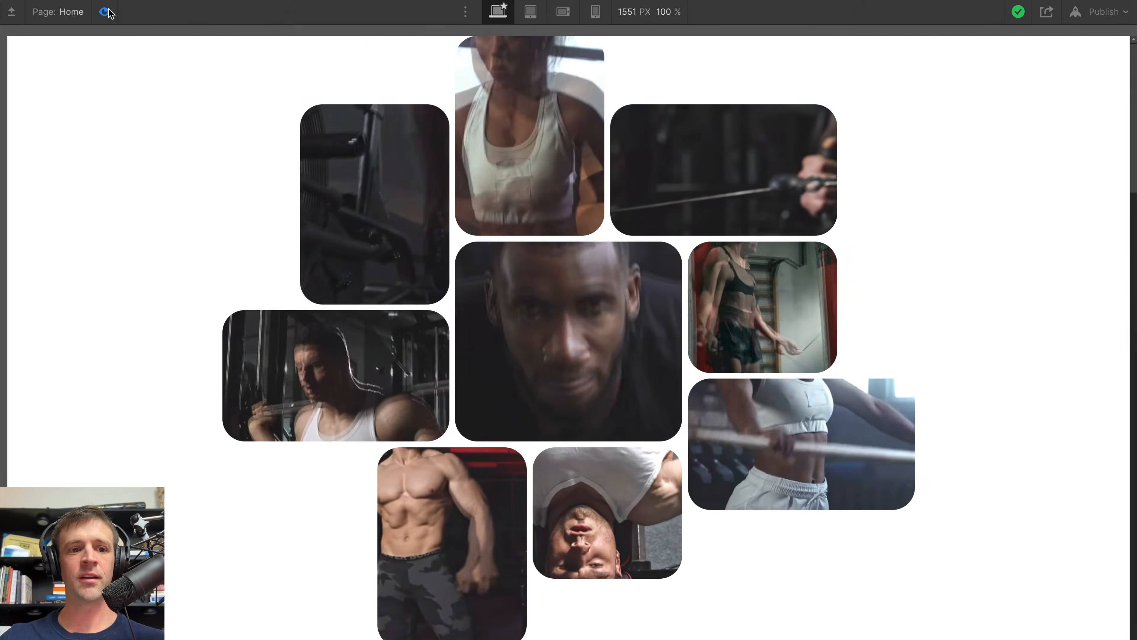
pyautogui.hotkey('ctrl', 'shift', 'p')
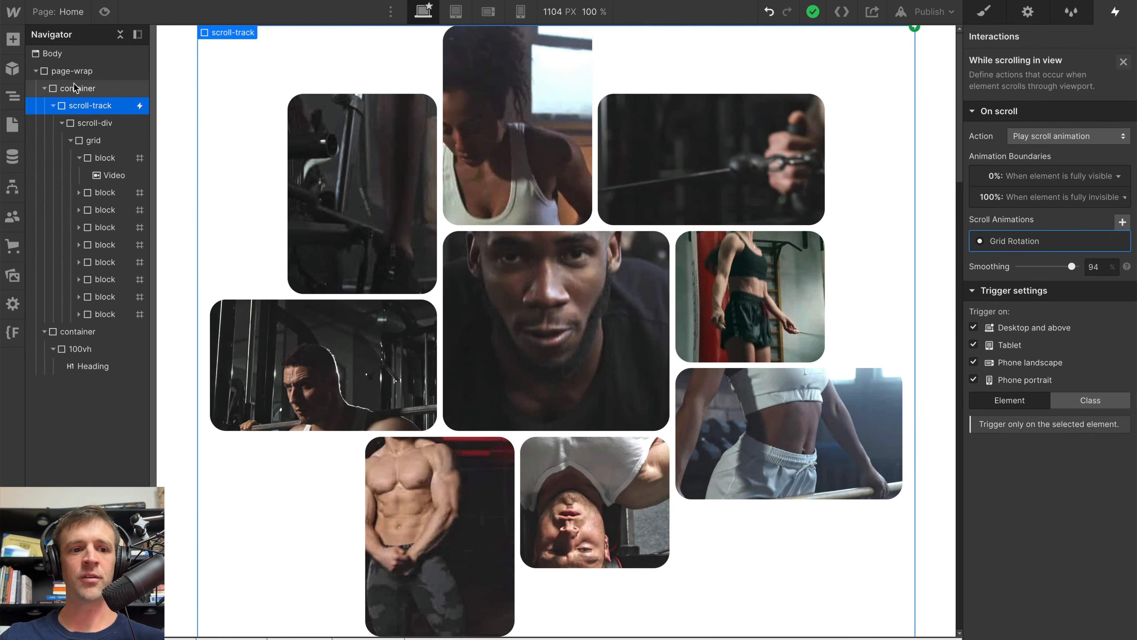
# Step: Set page-wrap's overflow to hidden and preview the scroll behavior on the desktop page
pyautogui.click(72, 70)
pyautogui.press('s')
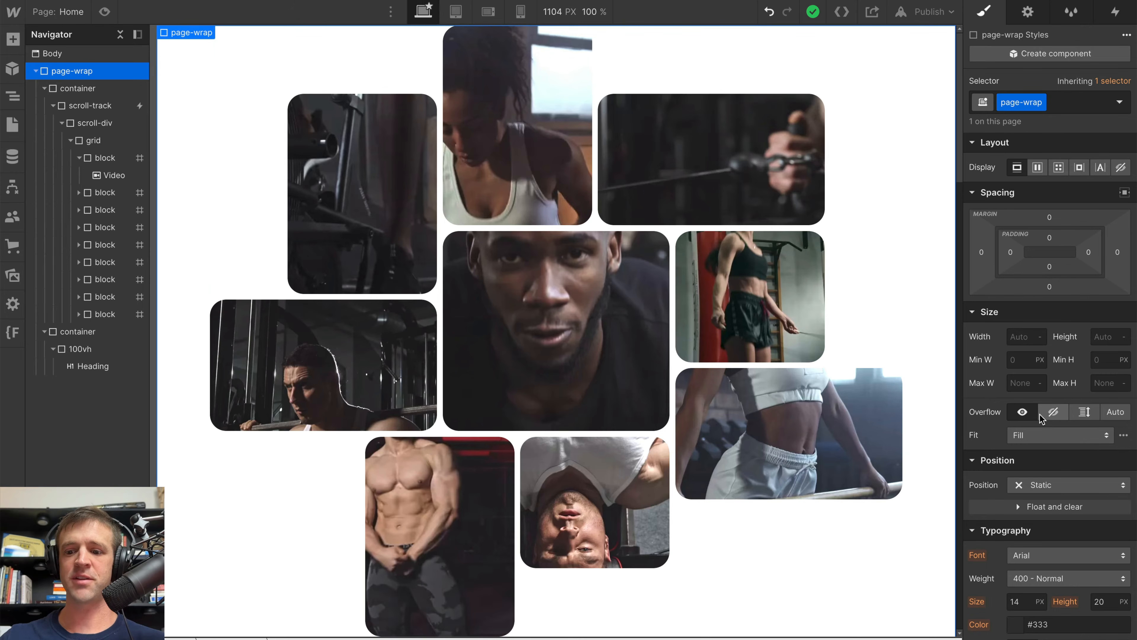
pyautogui.hotkey('ctrl', 'shift', 'p')
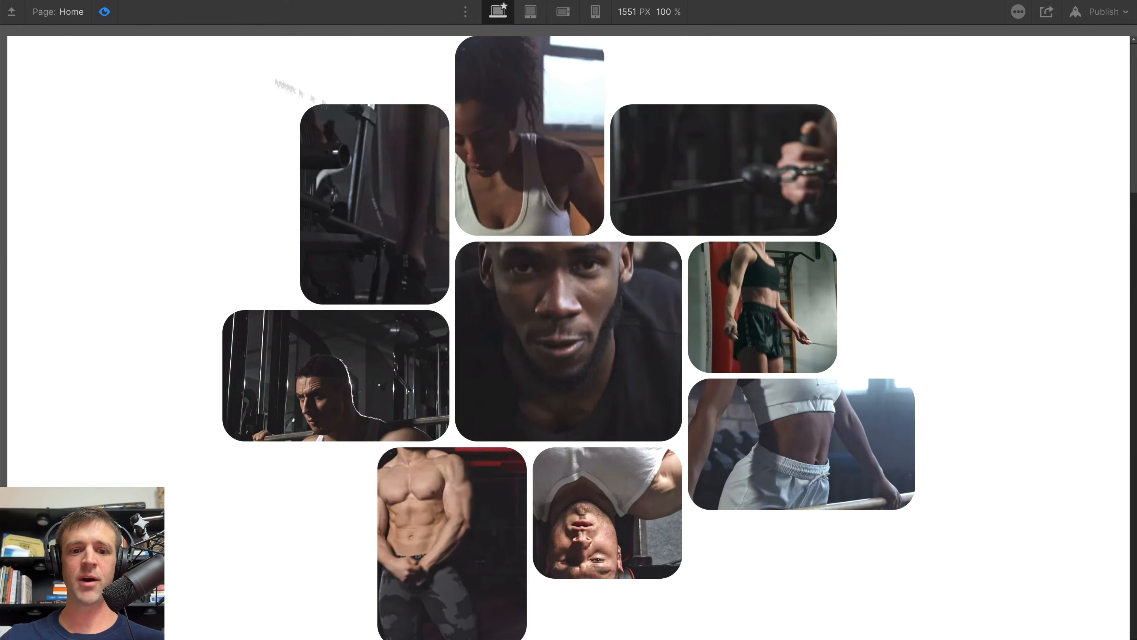
pyautogui.scroll(-5, 709, 312)
pyautogui.scroll(10, 713, 320)
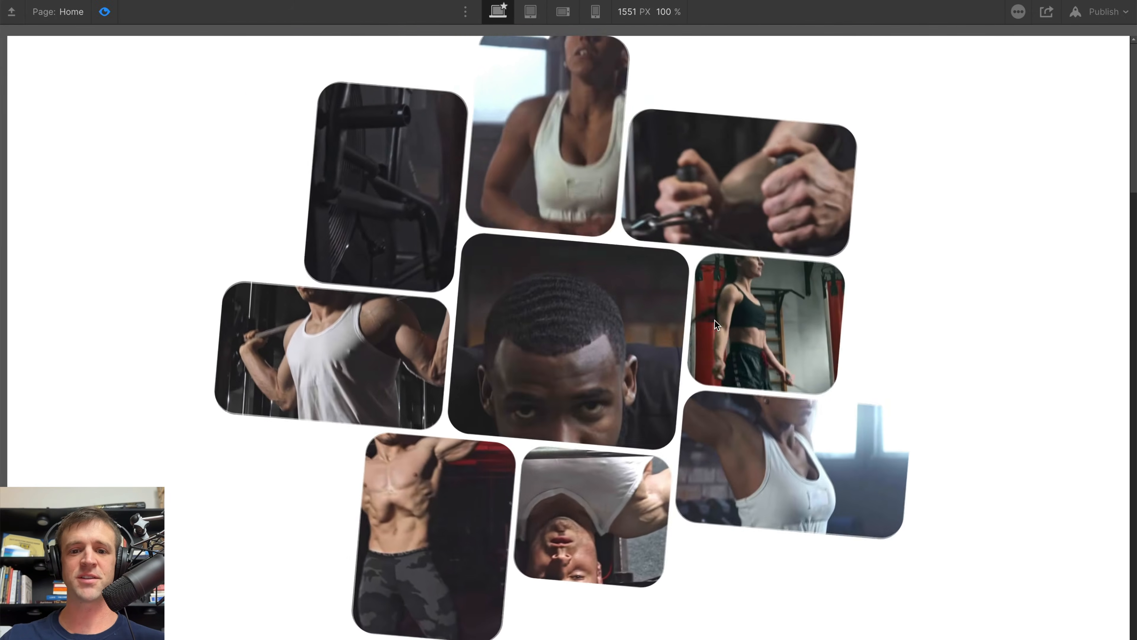
pyautogui.click(104, 12)
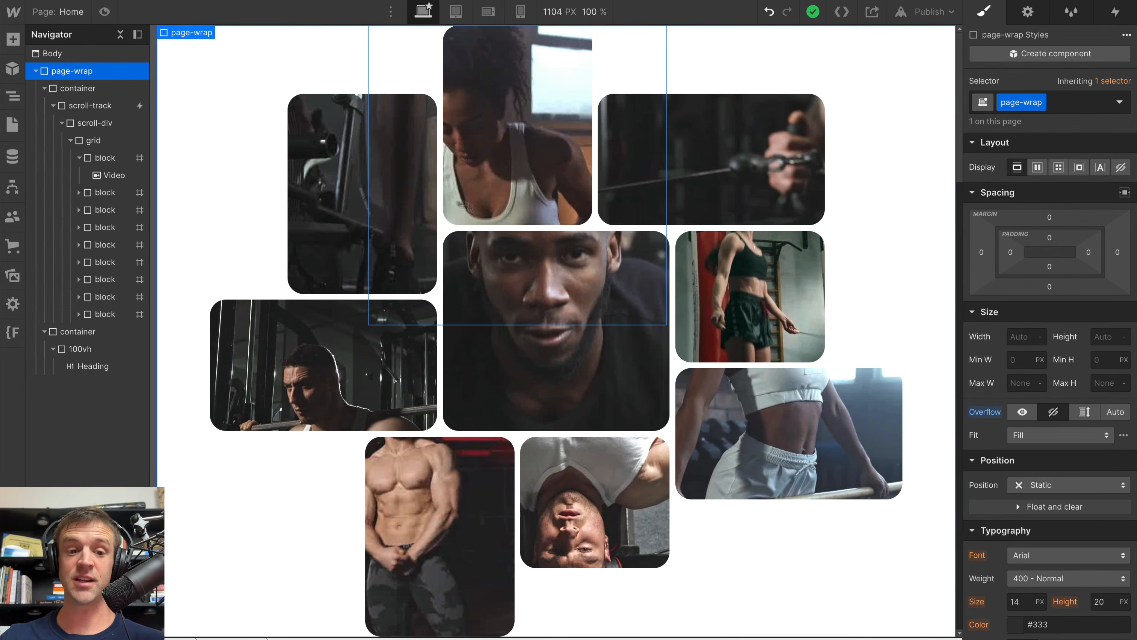
# Step: Add an HTML Embed above page-wrap with a style rule setting .page-wrap to contain: paint, commented "prevent horizontal scroll", and save it
pyautogui.click(715, 282)
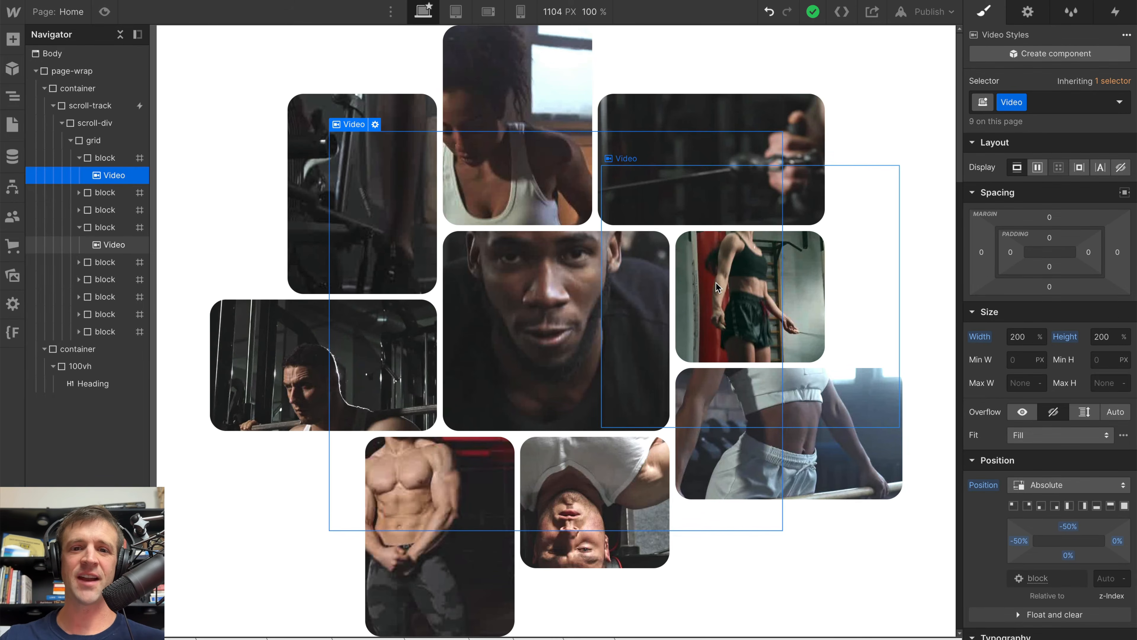
pyautogui.click(12, 39)
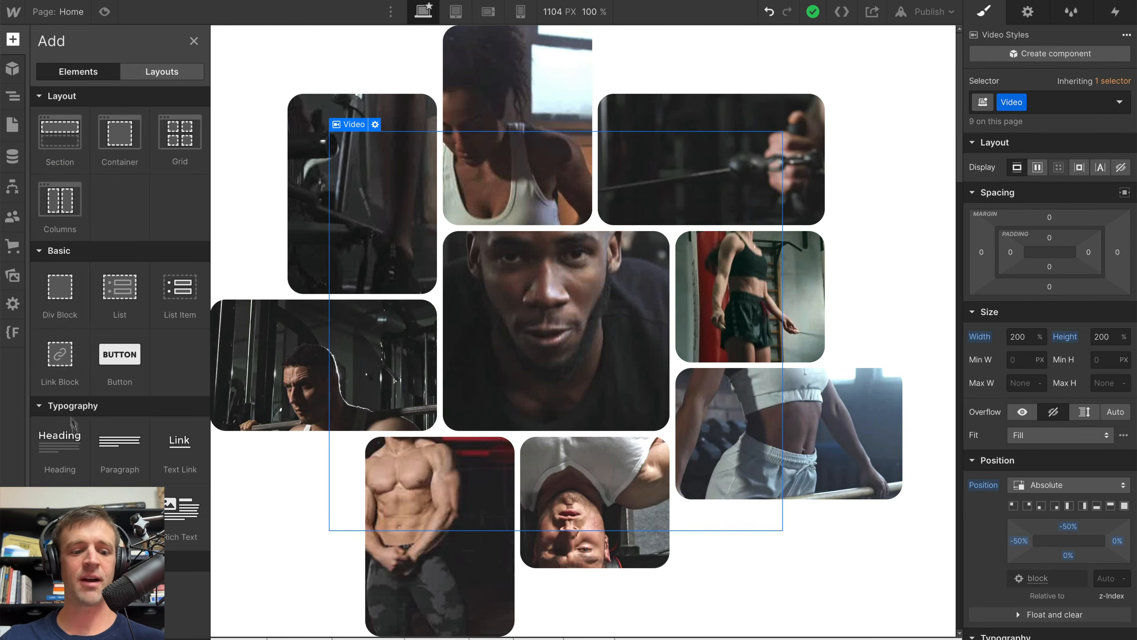
pyautogui.scroll(-15, 73, 422)
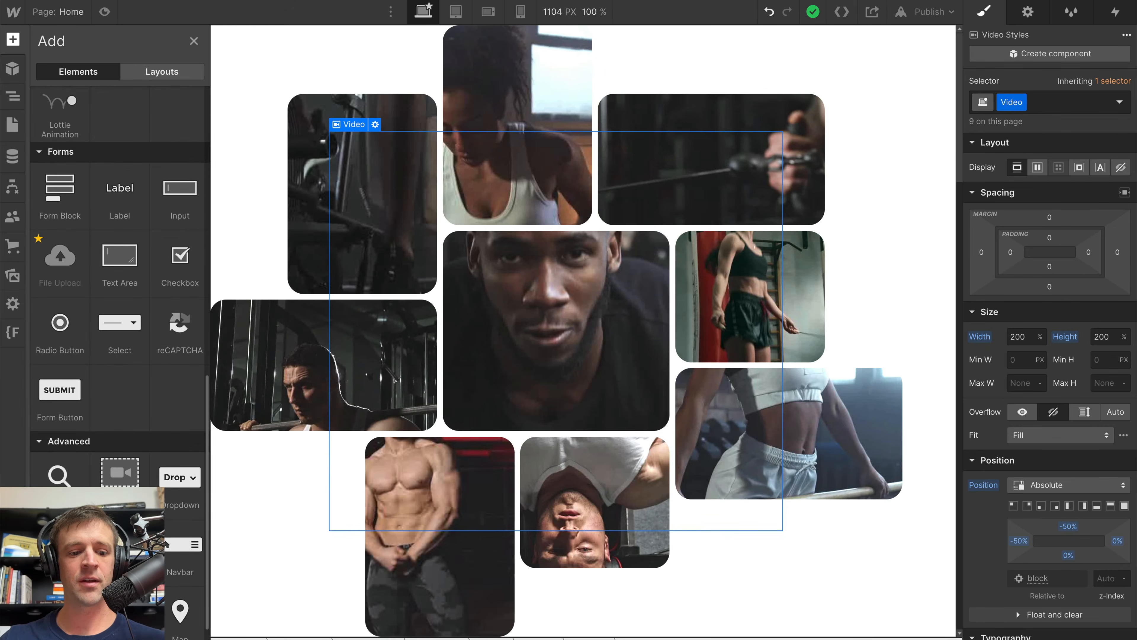
pyautogui.moveTo(60, 545); pyautogui.dragTo(71, 68)
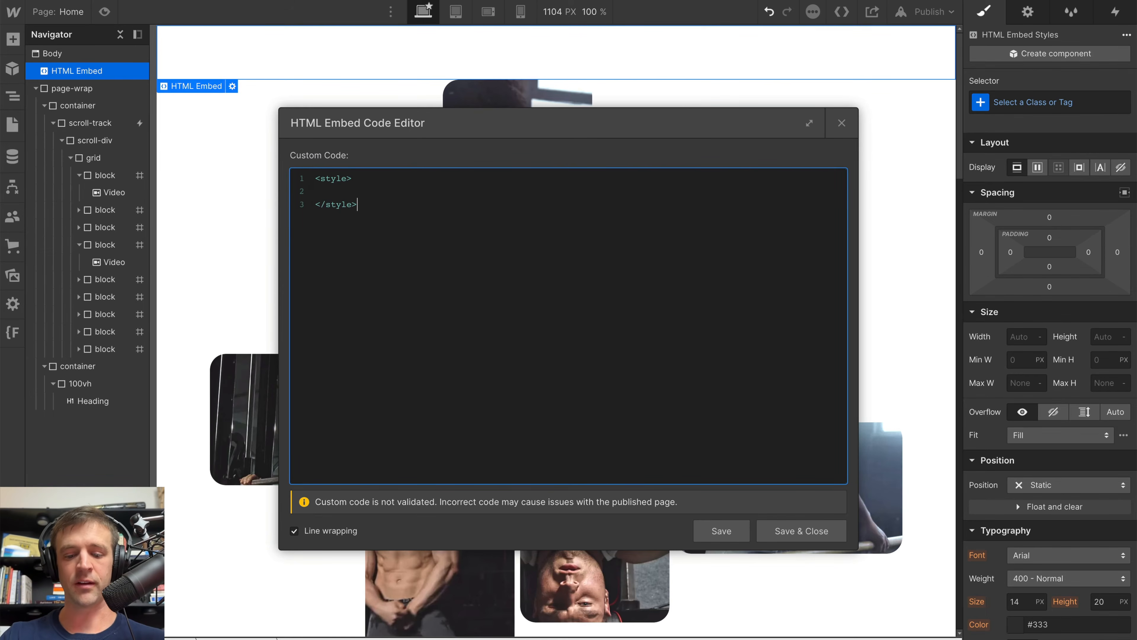
pyautogui.click(362, 191)
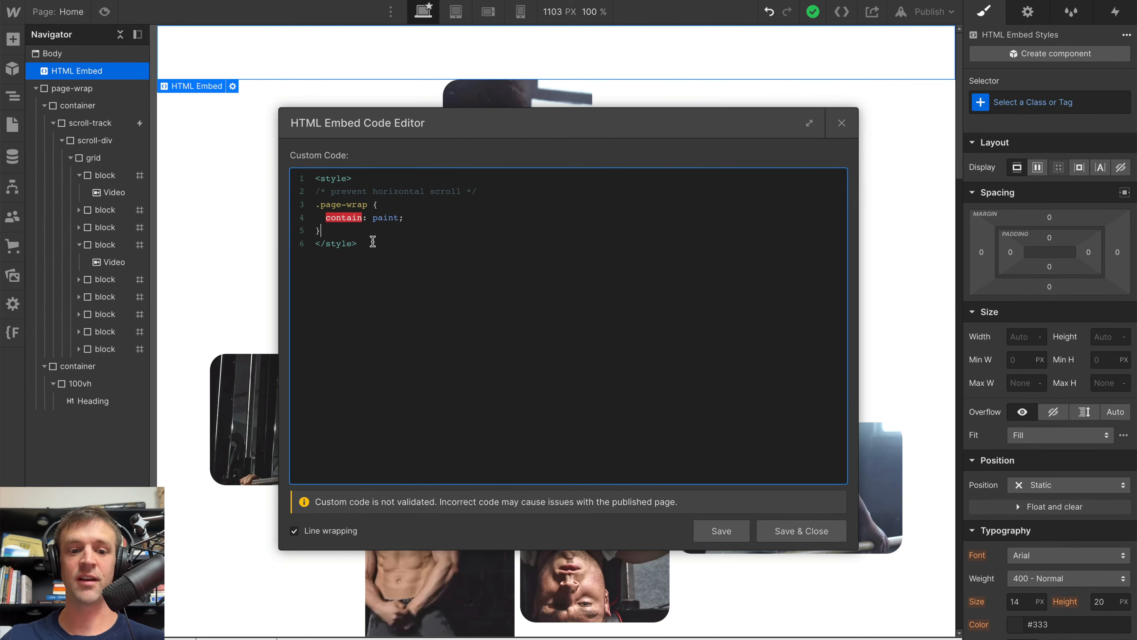
pyautogui.hotkey('ctrl', 'Return')
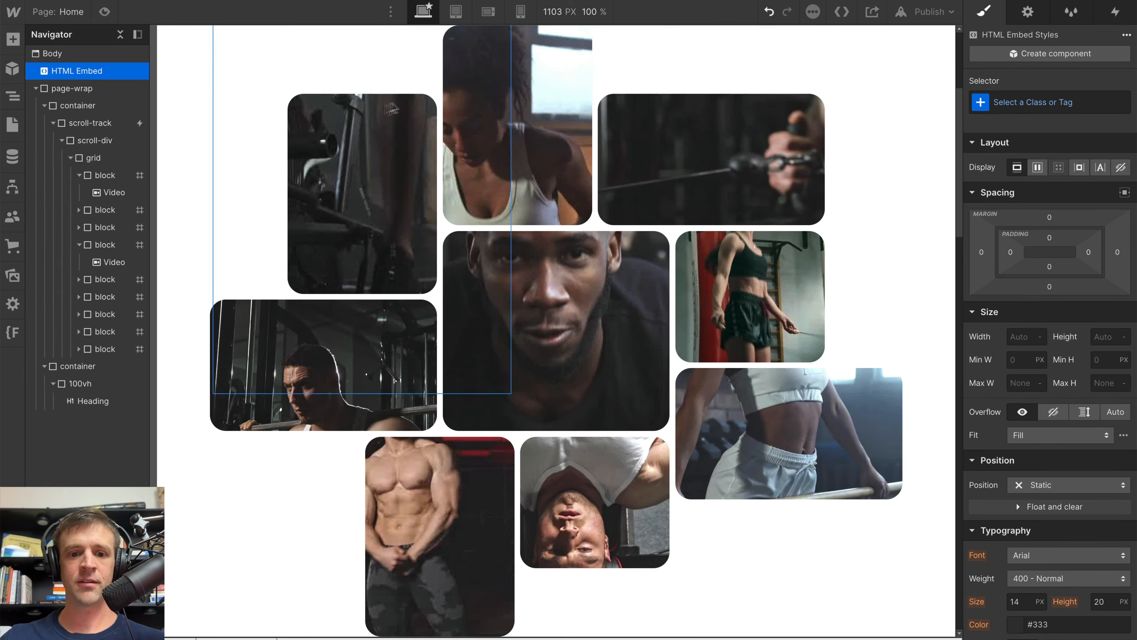
# Step: Scroll through the published page at a narrower window width and in Safari to check for horizontal scroll and the blocks' rounded corners
pyautogui.click(488, 12)
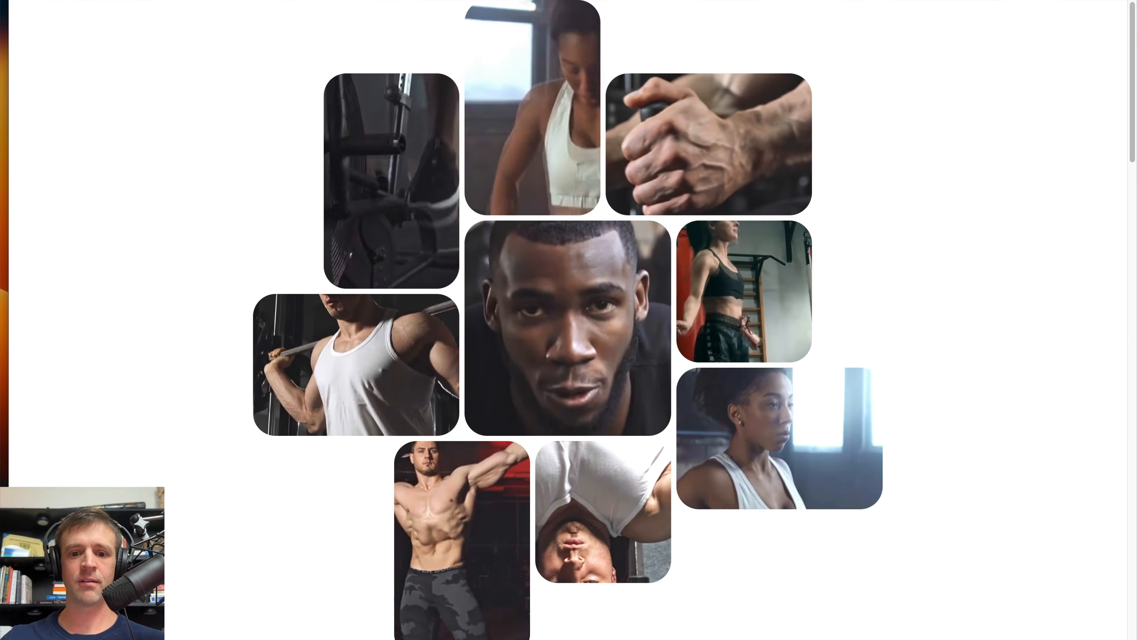
pyautogui.moveTo(1130, 22); pyautogui.dragTo(1126, 65)
pyautogui.scroll(-10, 860, 334)
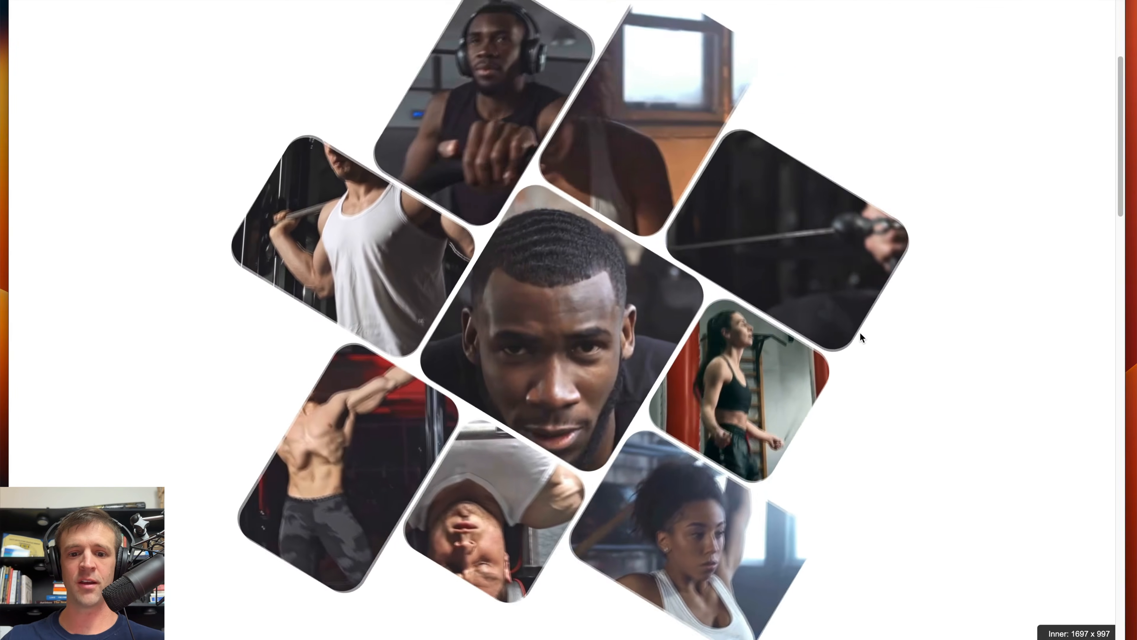
pyautogui.scroll(-10, 860, 335)
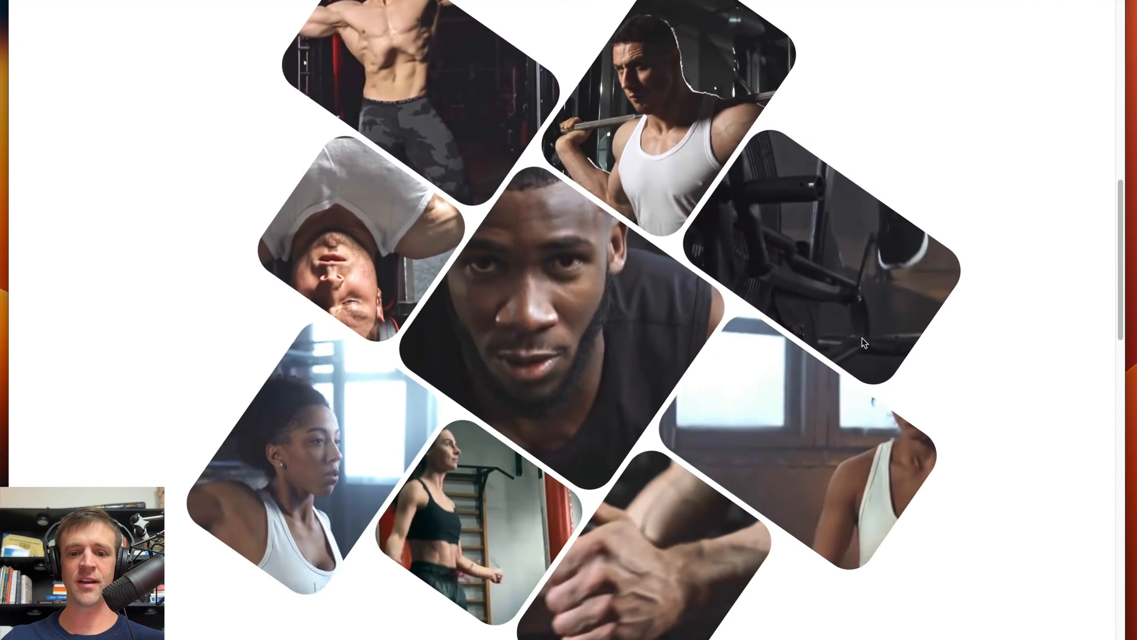
pyautogui.scroll(-10, 863, 341)
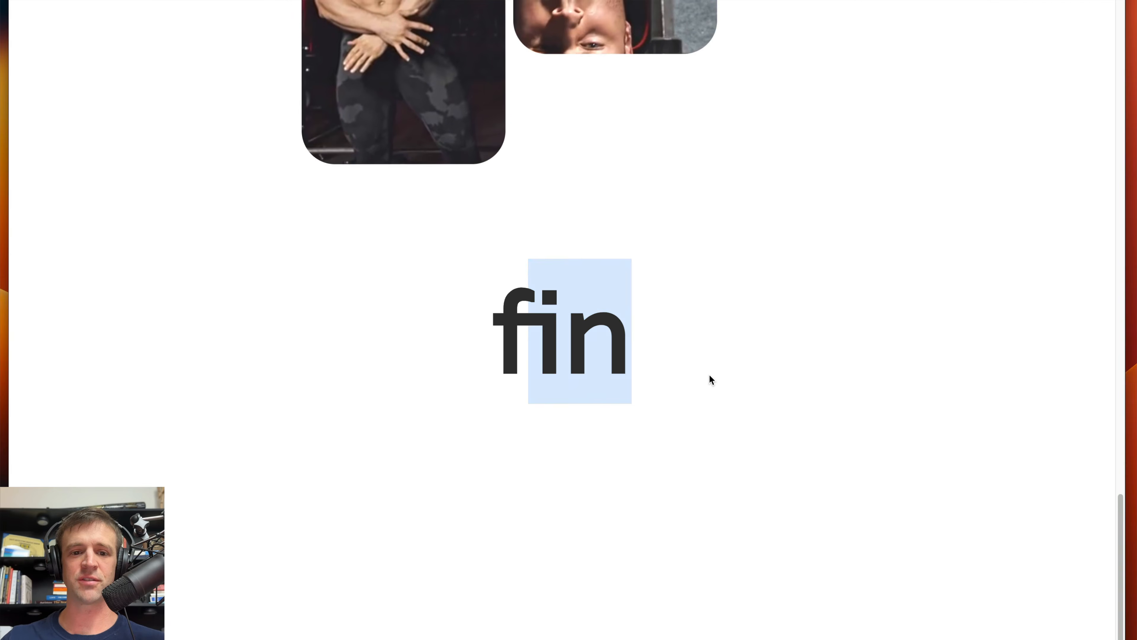
pyautogui.scroll(10, 670, 346)
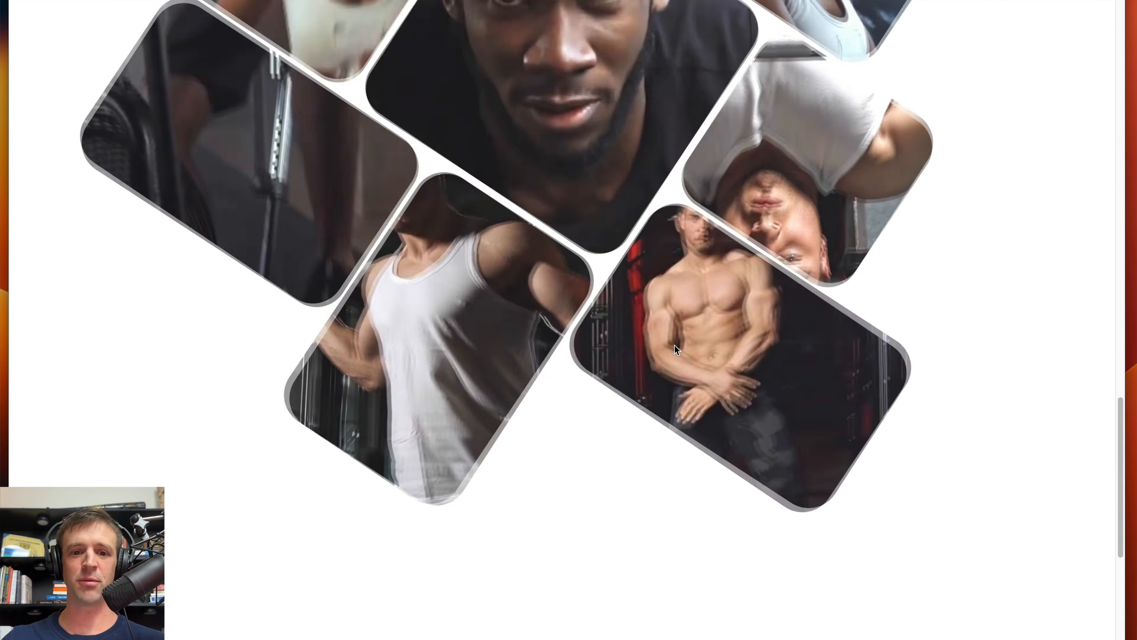
pyautogui.scroll(15, 675, 345)
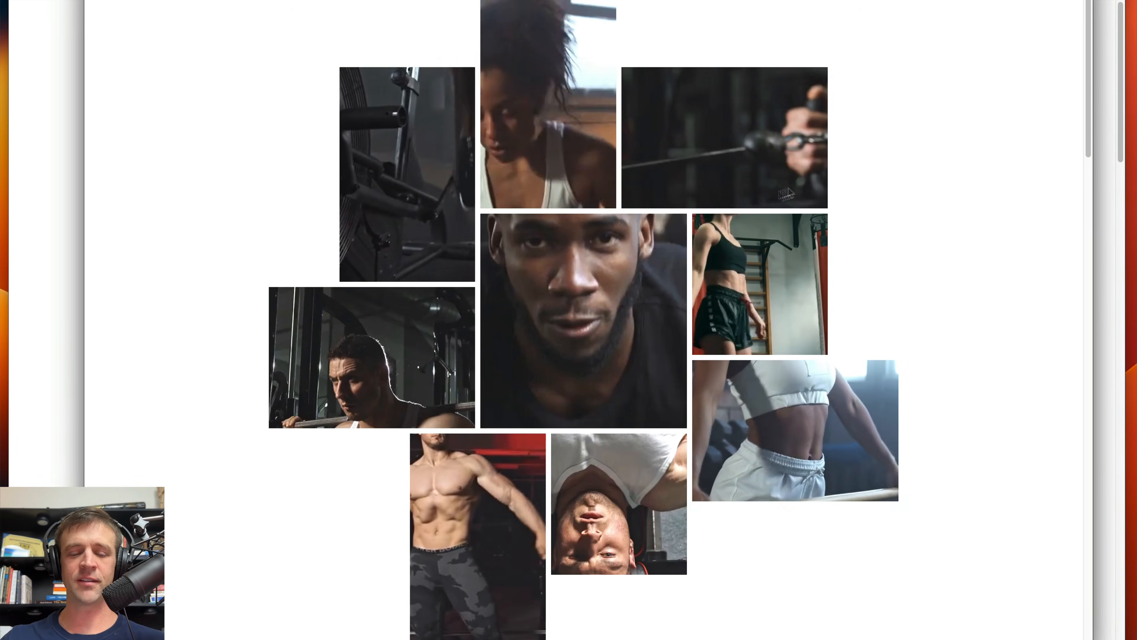
pyautogui.scroll(-10, 781, 271)
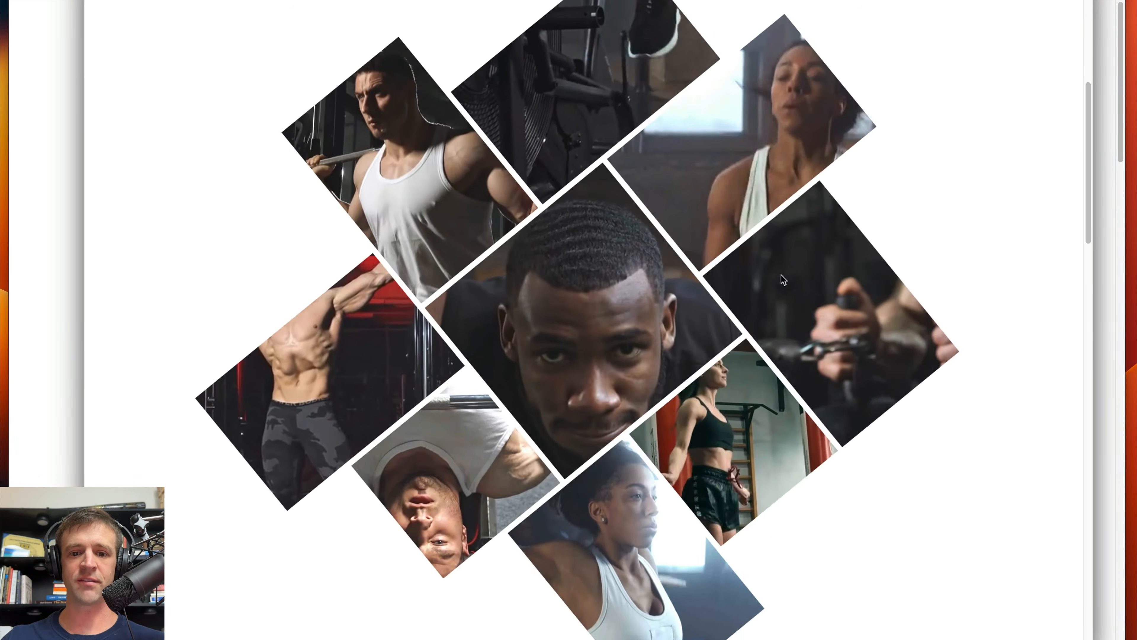
pyautogui.scroll(-10, 781, 276)
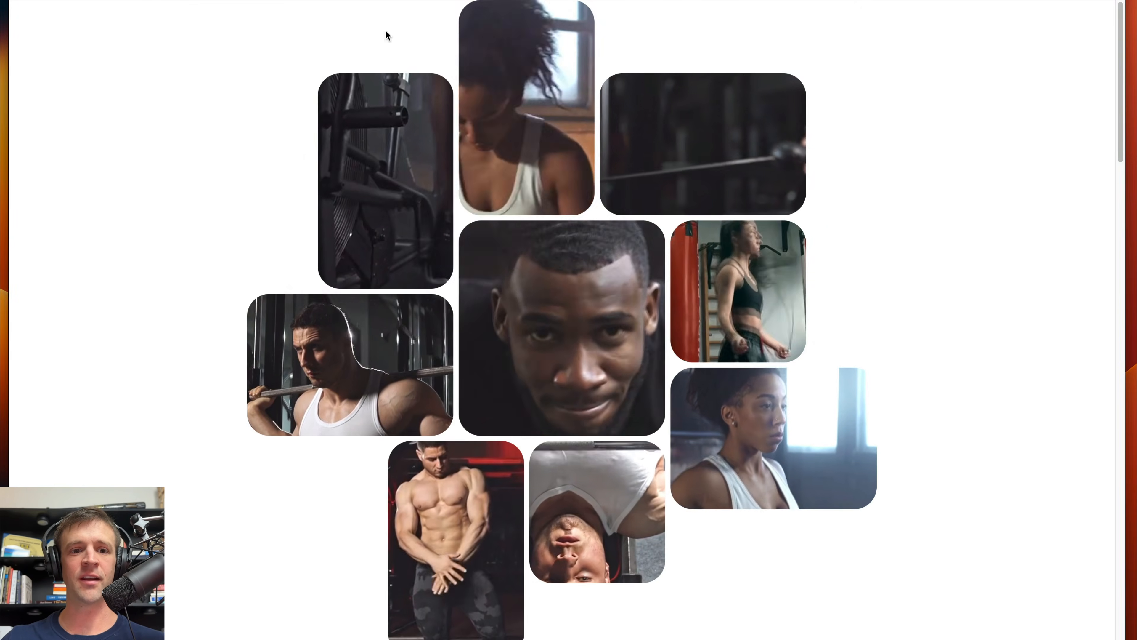
# Step: Add a .block rule with -webkit-mask-image: -webkit-radial-gradient(white, black) to the HTML Embed, commented "make rounded corners work in safari", save it, and publish the site
pyautogui.click(278, 1)
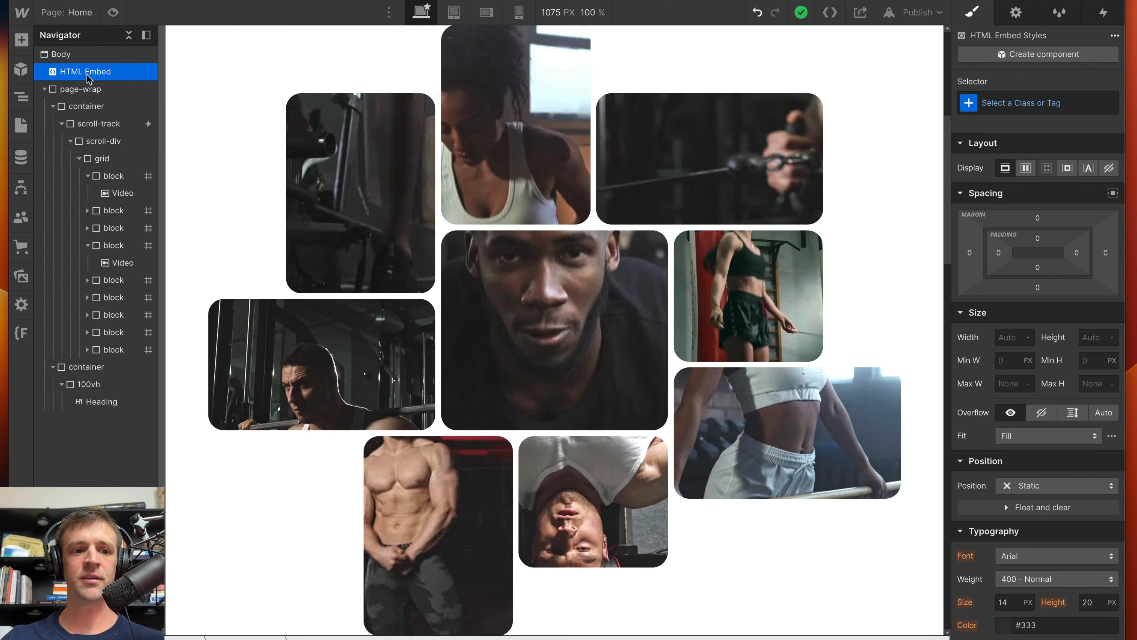
pyautogui.click(1001, 19)
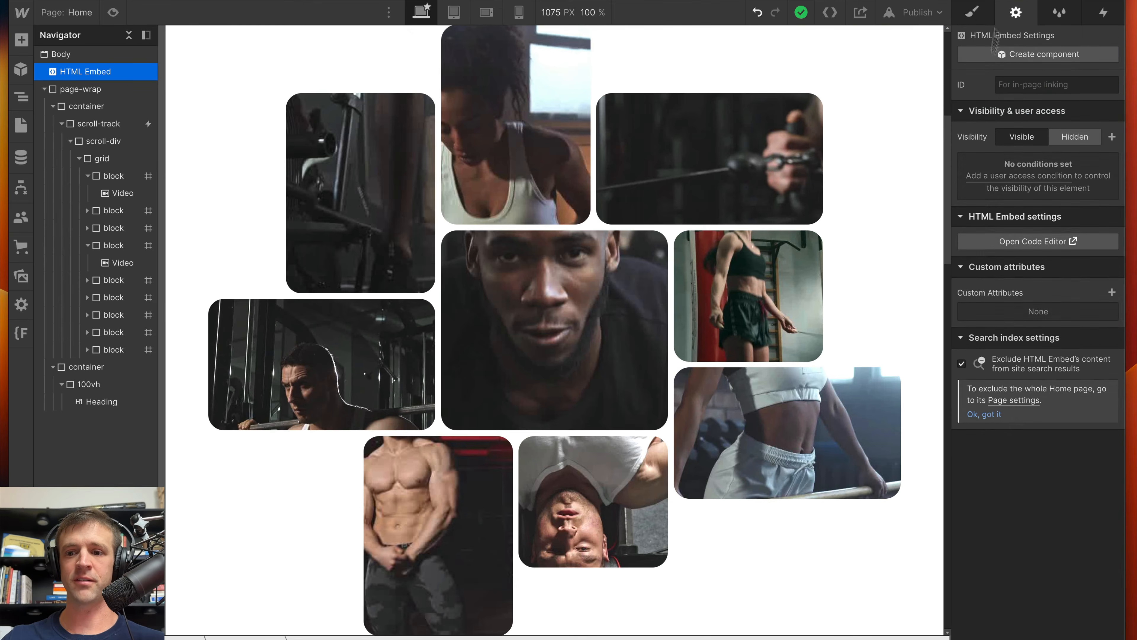
pyautogui.click(1042, 244)
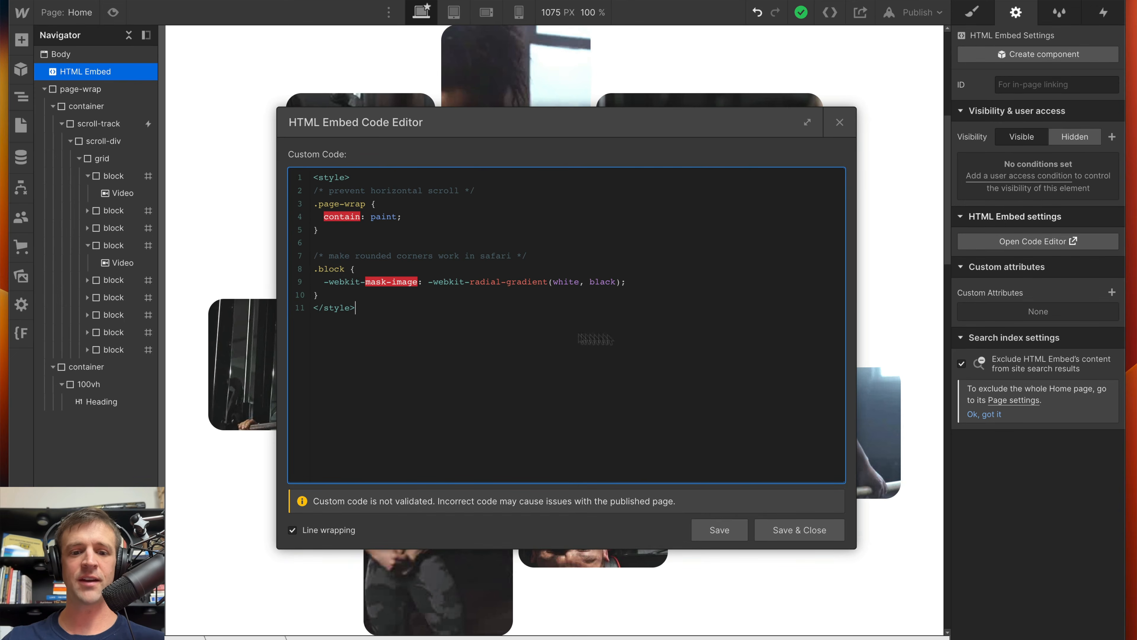
pyautogui.click(797, 528)
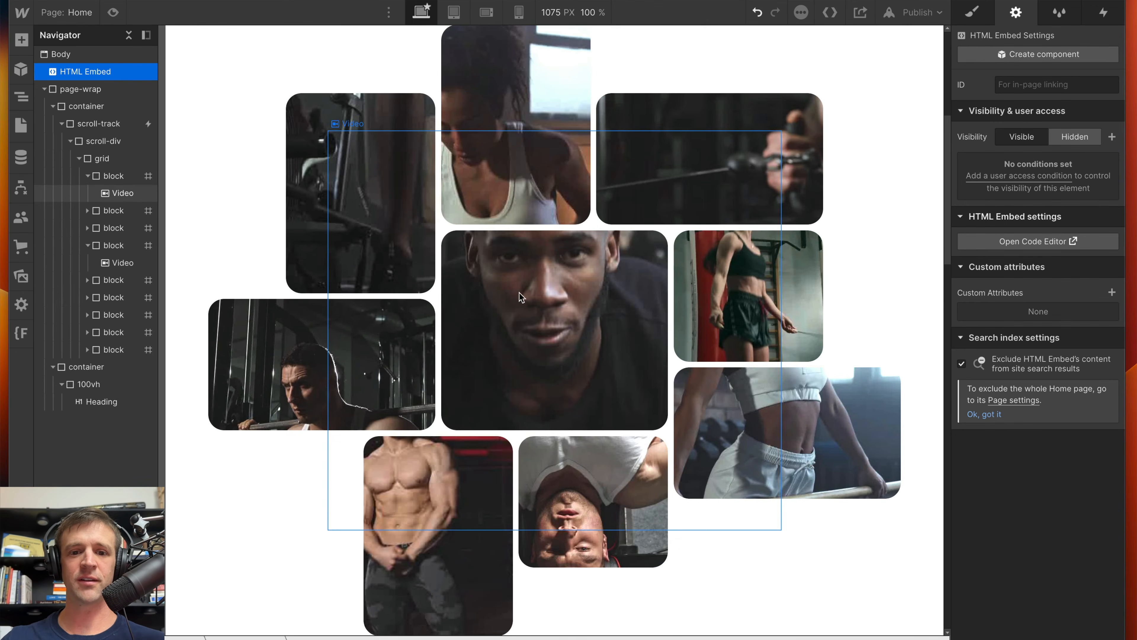
pyautogui.click(911, 13)
pyautogui.click(870, 193)
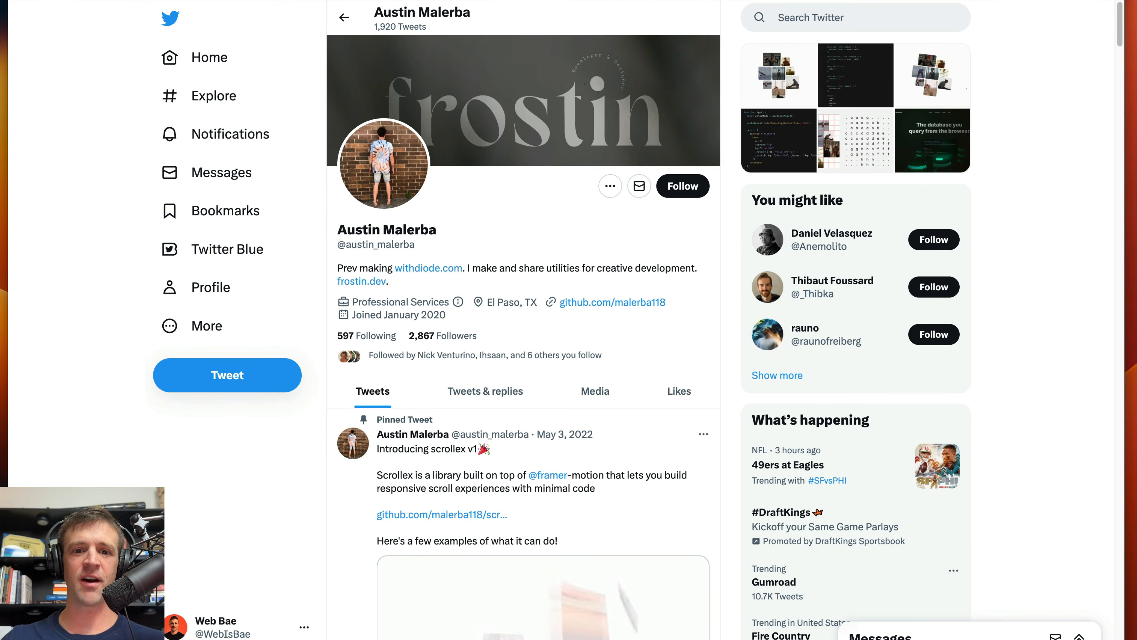
# Step: Look through the developer's Twitter profile for the grid rotation concept and other creative development posts
pyautogui.scroll(-15, 572, 158)
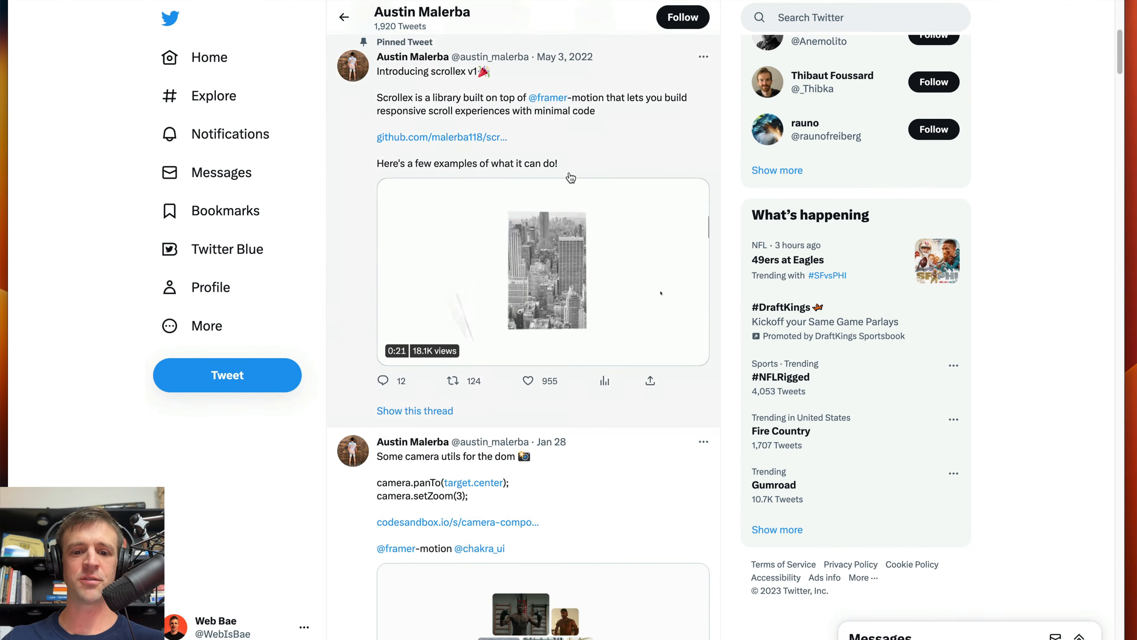
pyautogui.scroll(-15, 582, 188)
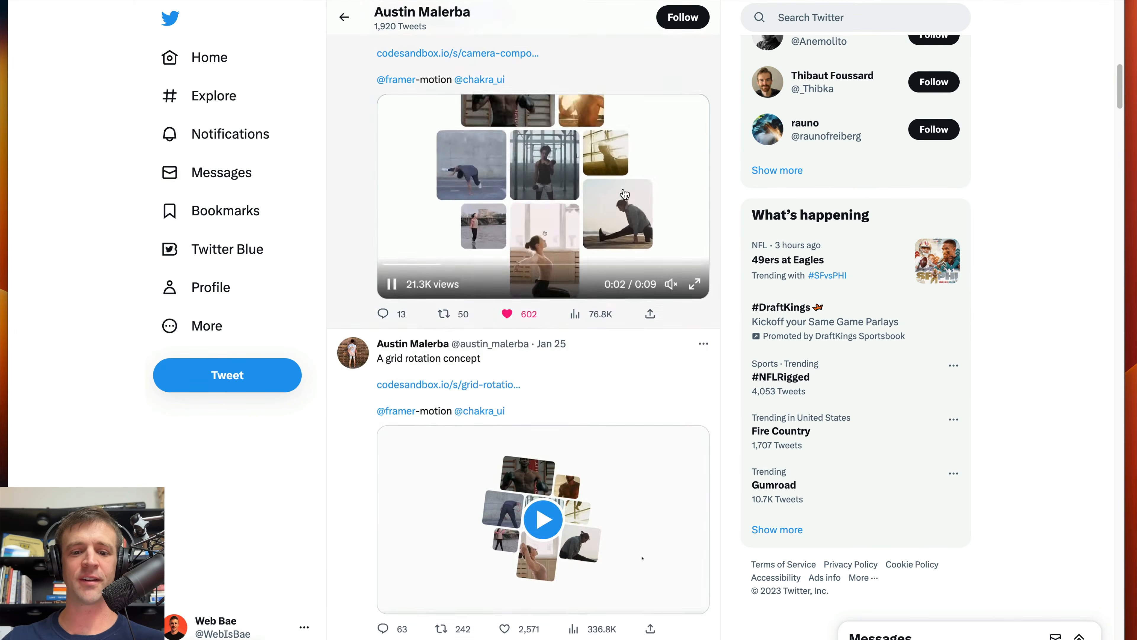
pyautogui.scroll(-10, 625, 194)
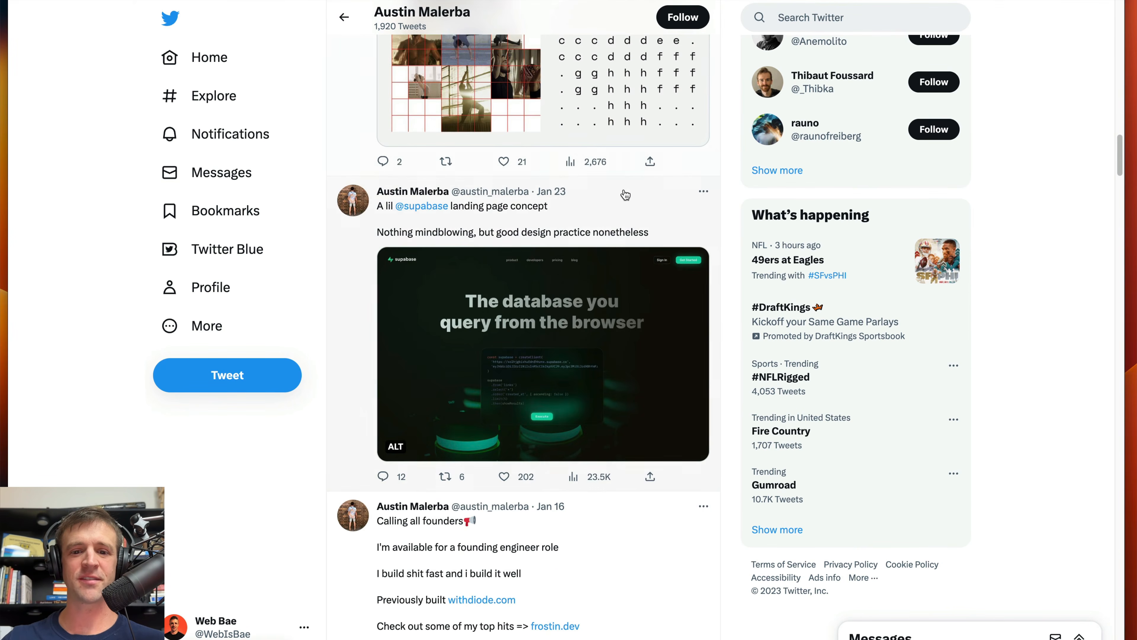
pyautogui.scroll(-5, 625, 194)
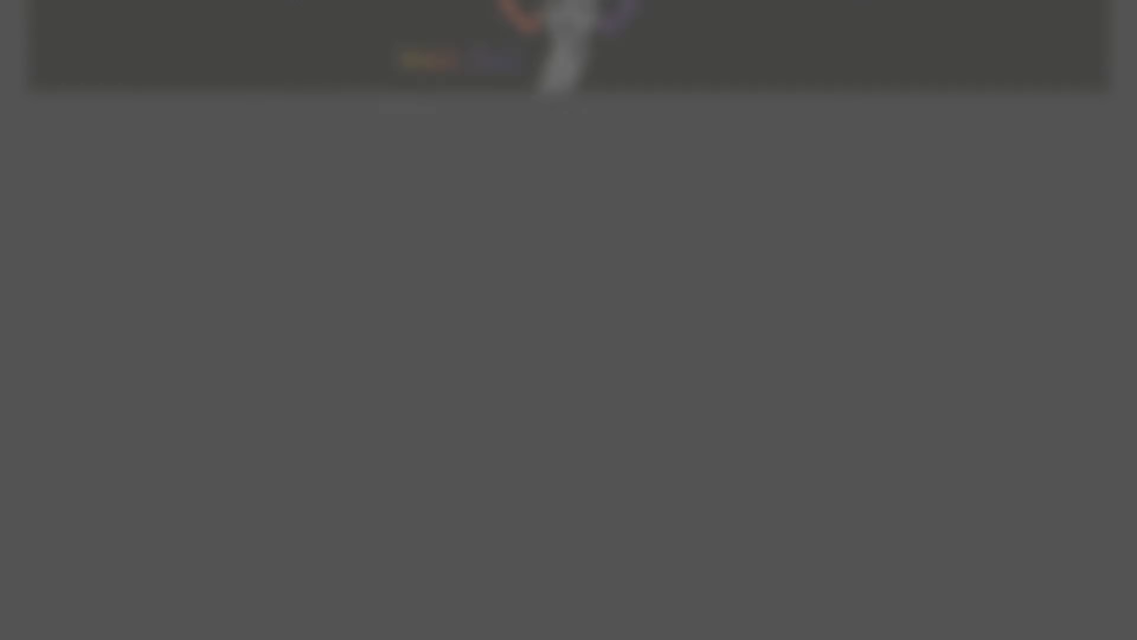